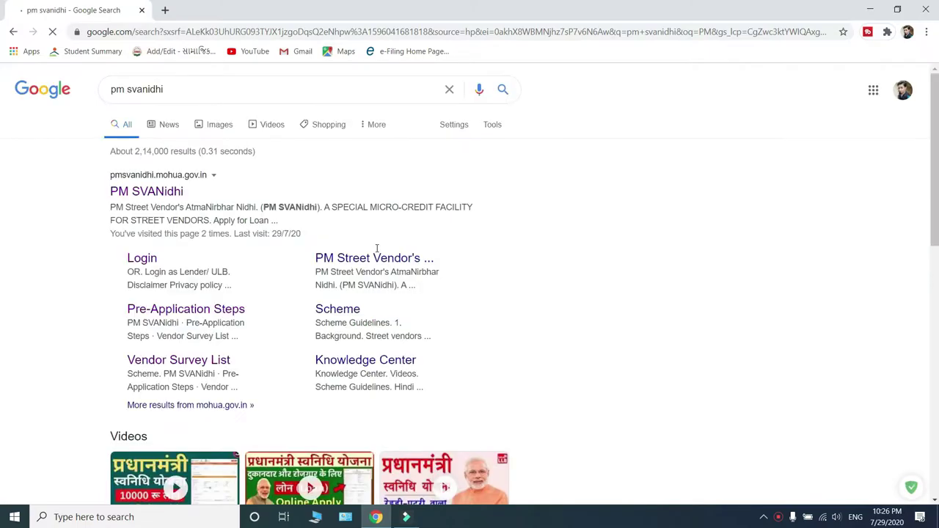
Open the official PM SVANidhi site from the Google results and choose Apply for Loan.
click(141, 191)
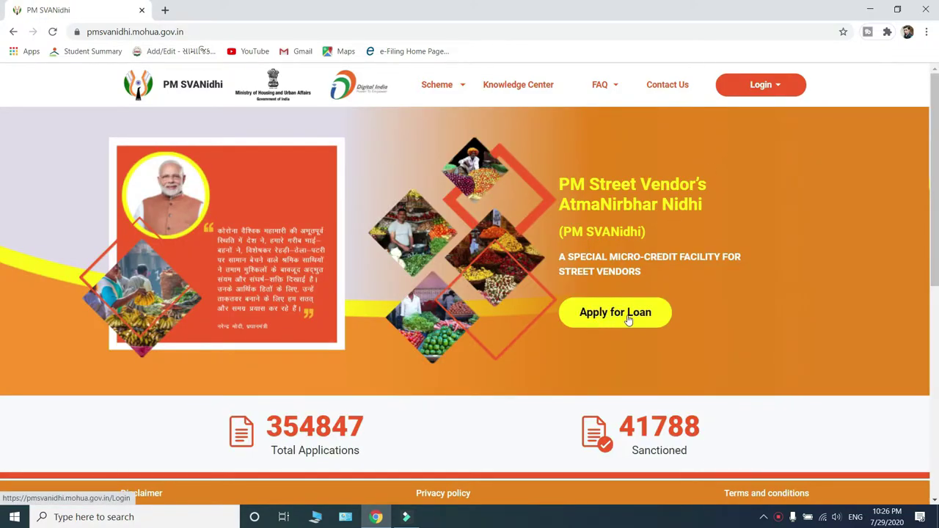
click(628, 320)
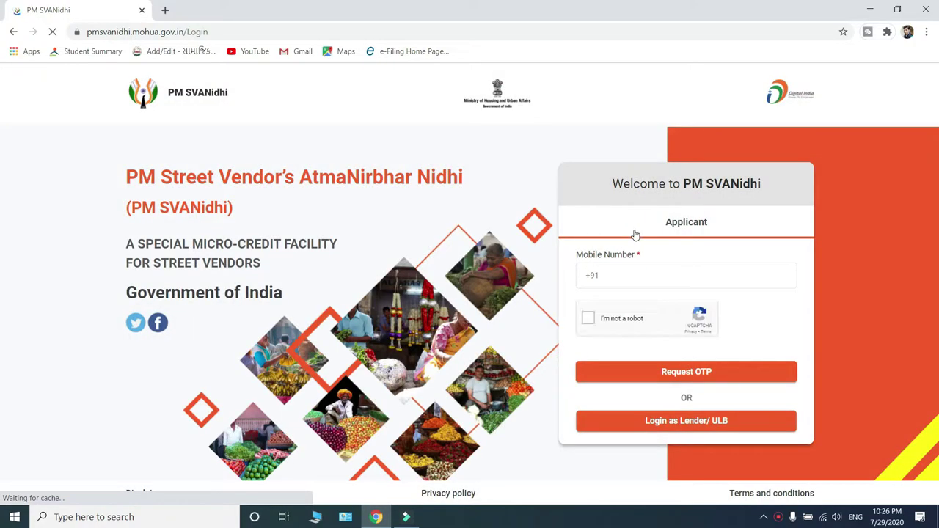
Enter the applicant's mobile number, pass the reCAPTCHA, request a login OTP and enter the received code.
click(620, 273)
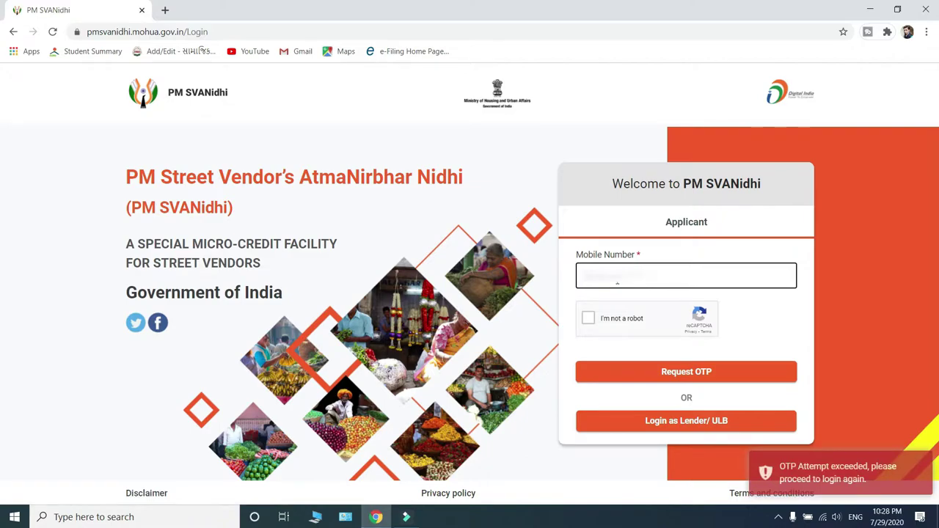
text(000)
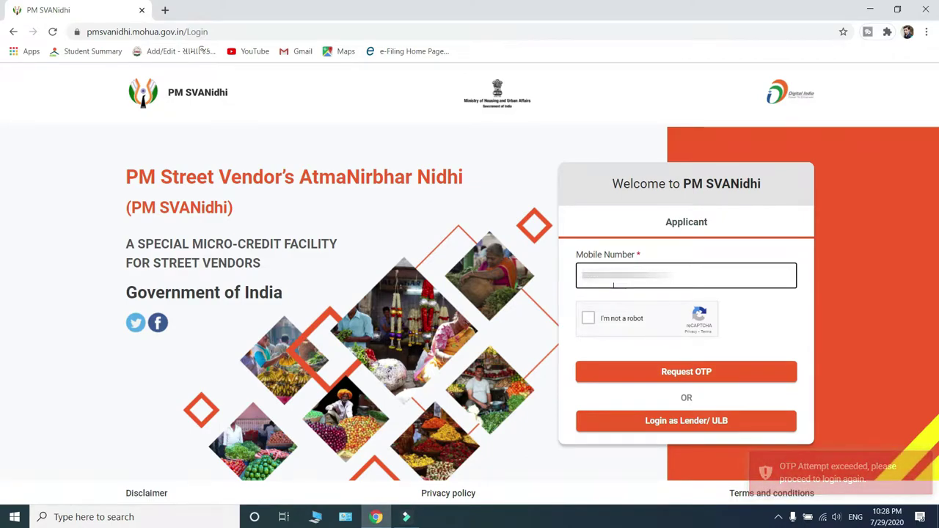
click(589, 319)
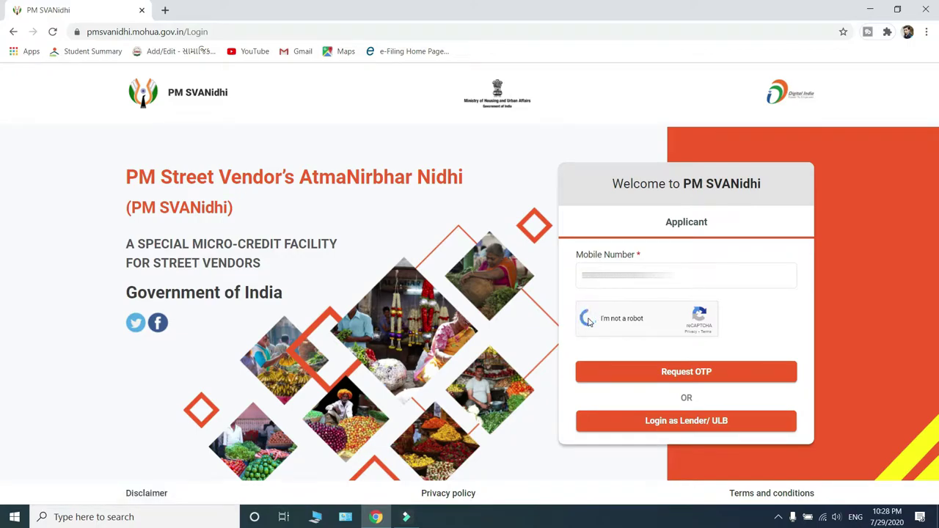
click(635, 376)
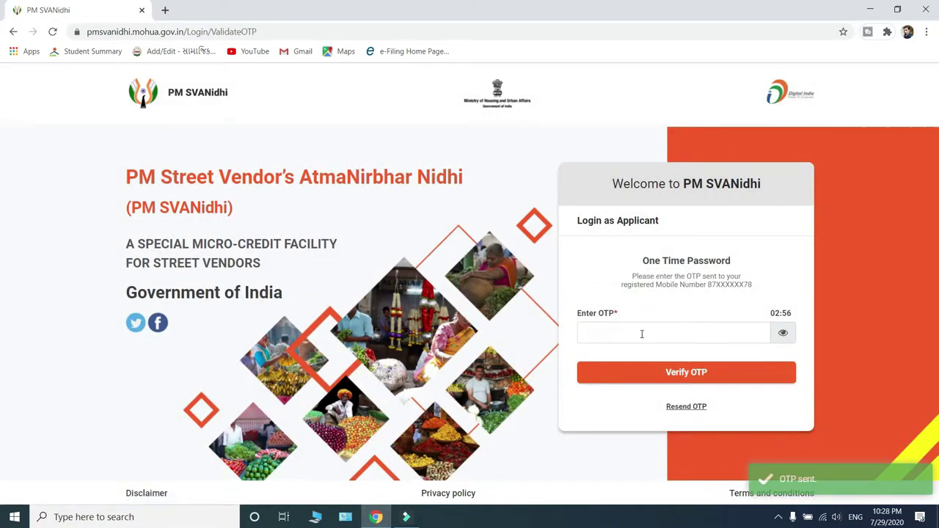
click(641, 334)
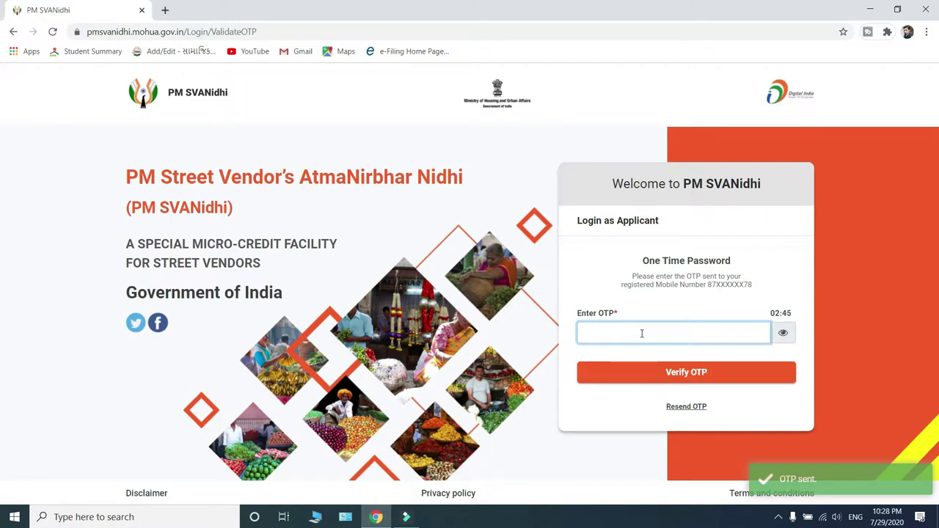
text(•••••)
Log in with the OTP and submit the applicant's Aadhaar number for verification.
click(643, 378)
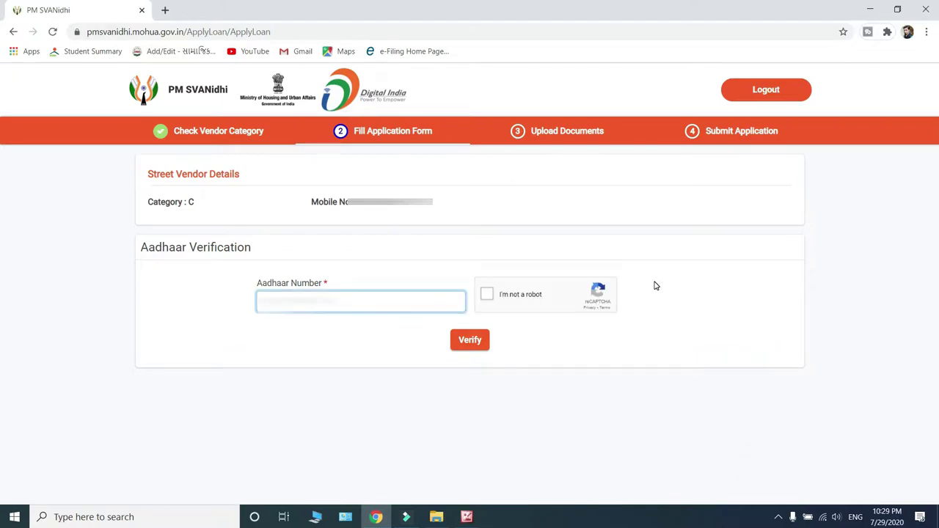
text(7)
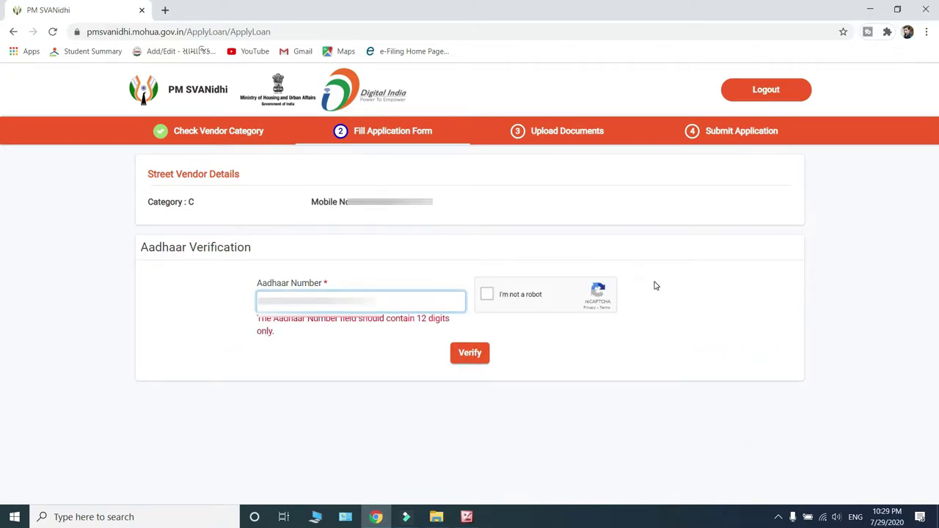
text(7)
click(488, 295)
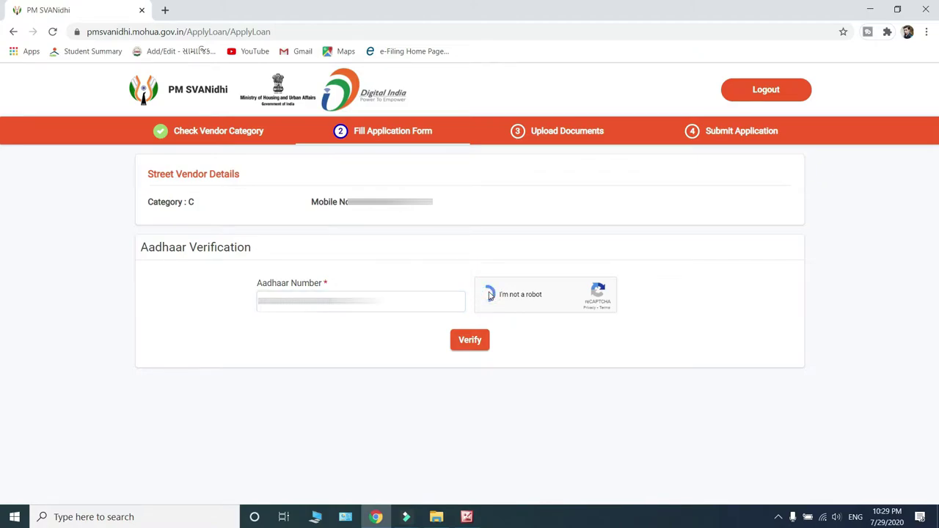
click(469, 342)
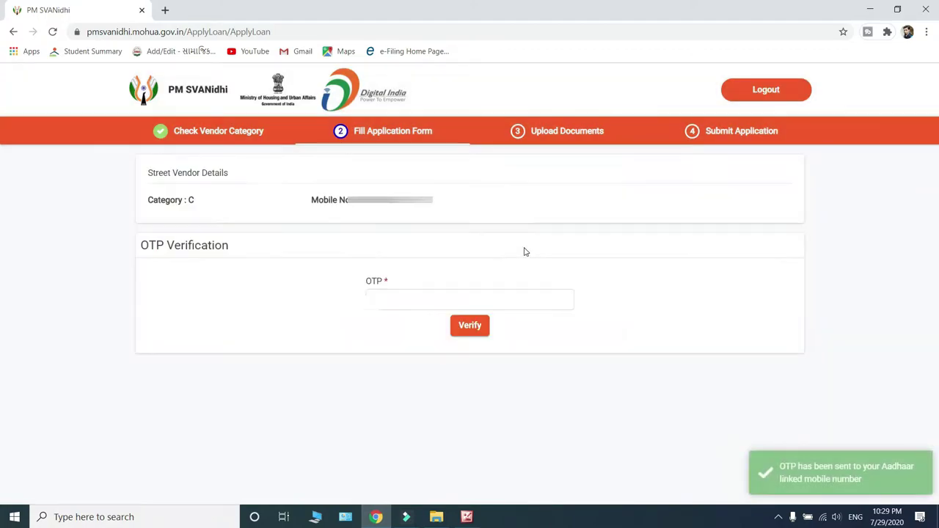
Enter the Aadhaar OTP and verify it to open the loan form.
click(490, 300)
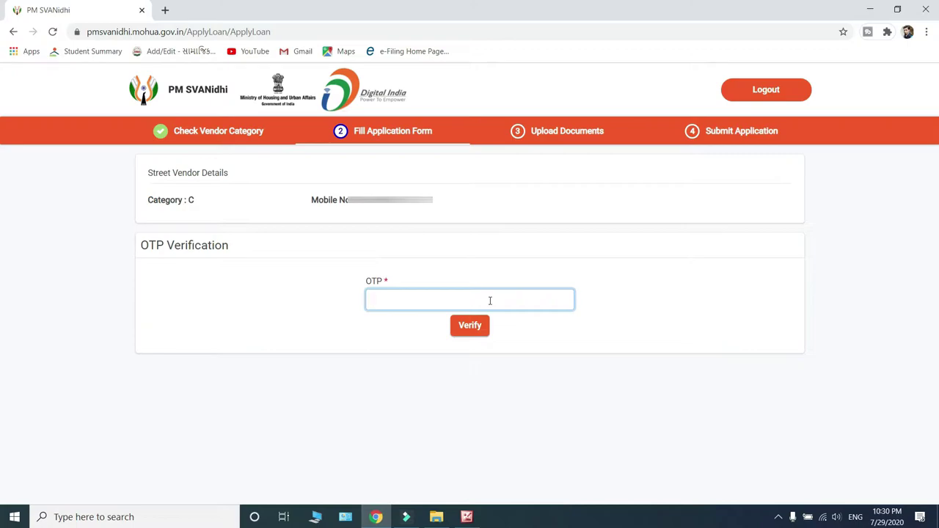
click(472, 327)
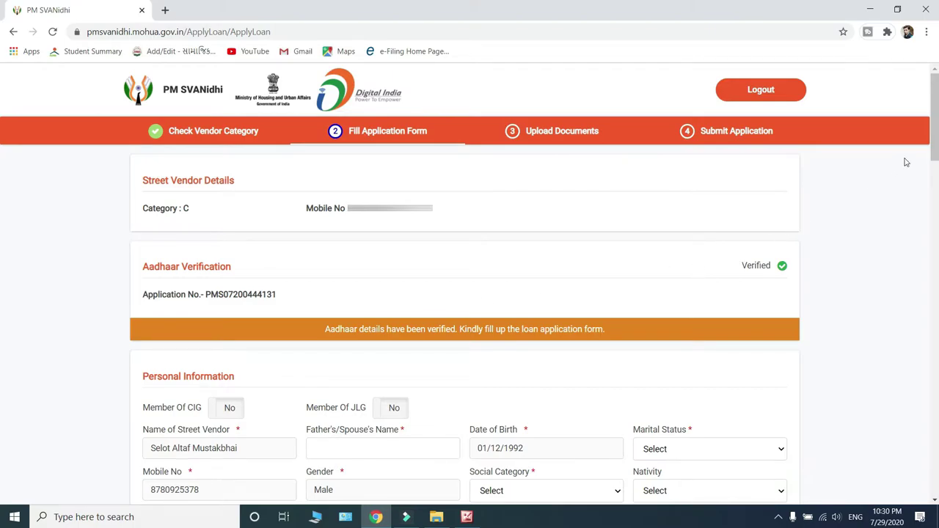
Fill in the father's name and choose Single marital status and OBC social category.
scroll(936, 120, down, 3)
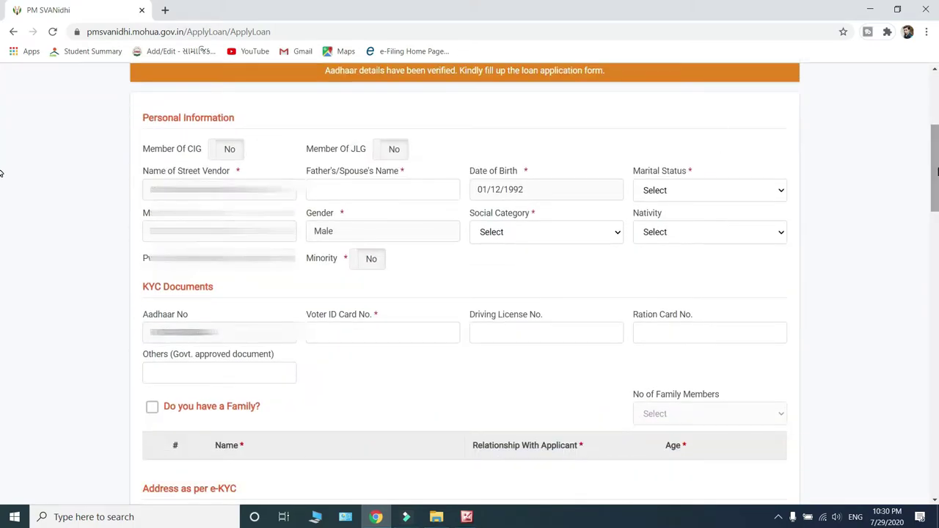
click(345, 189)
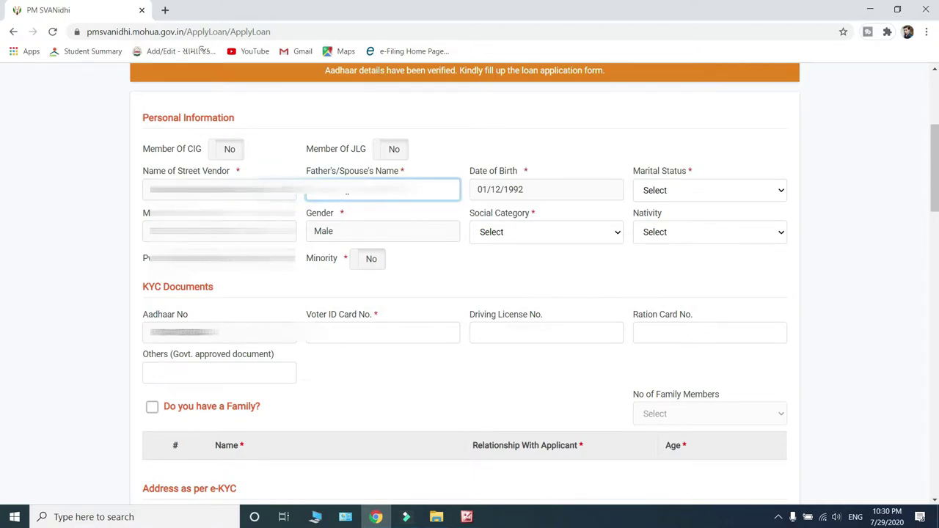
key(Tab)
key(Down)
key(Tab)
key(Tab)
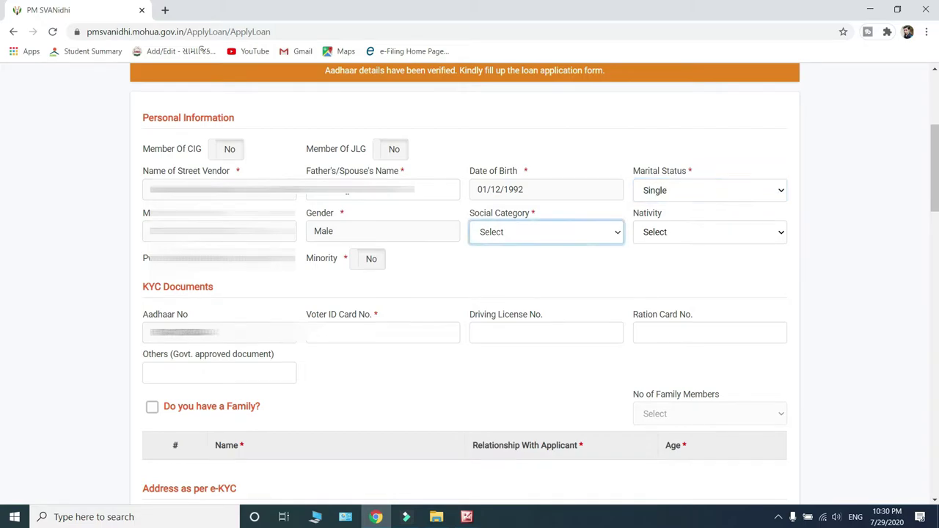
key(shift+Tab)
key(o)
key(Tab)
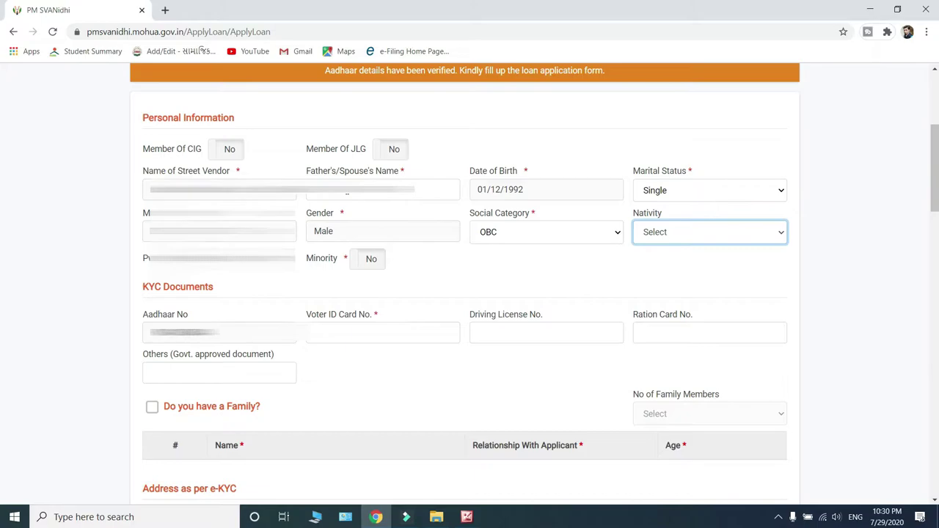
Set nativity to Urban and enter the applicant's voter ID card number.
click(646, 237)
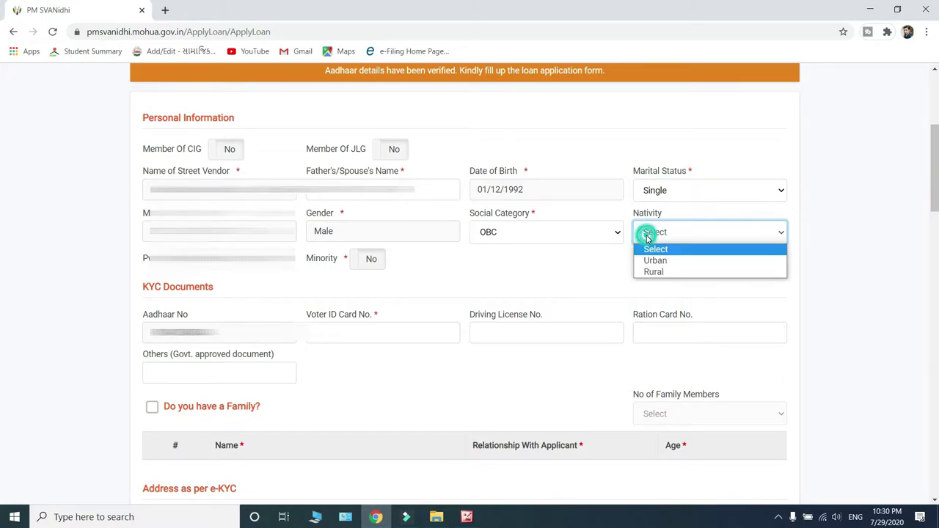
click(653, 261)
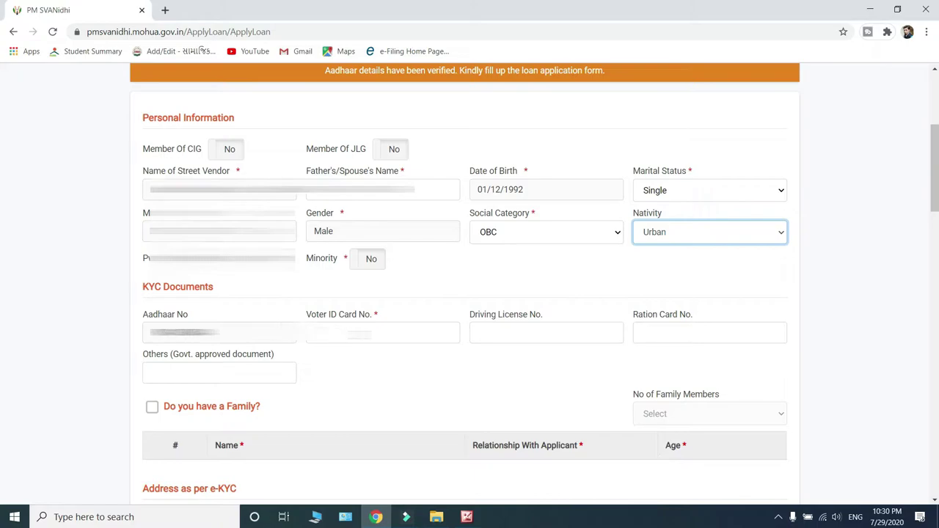
click(357, 333)
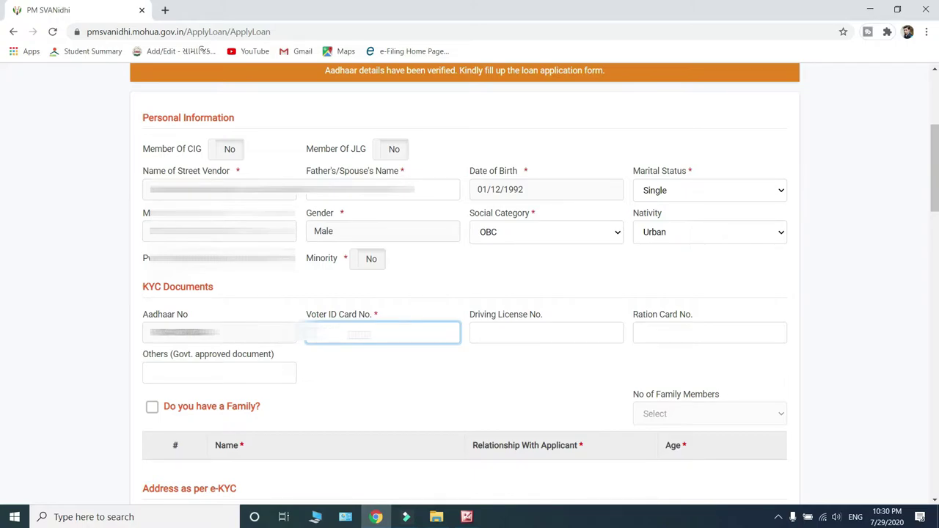
text(ABC1234567890)
key(Tab)
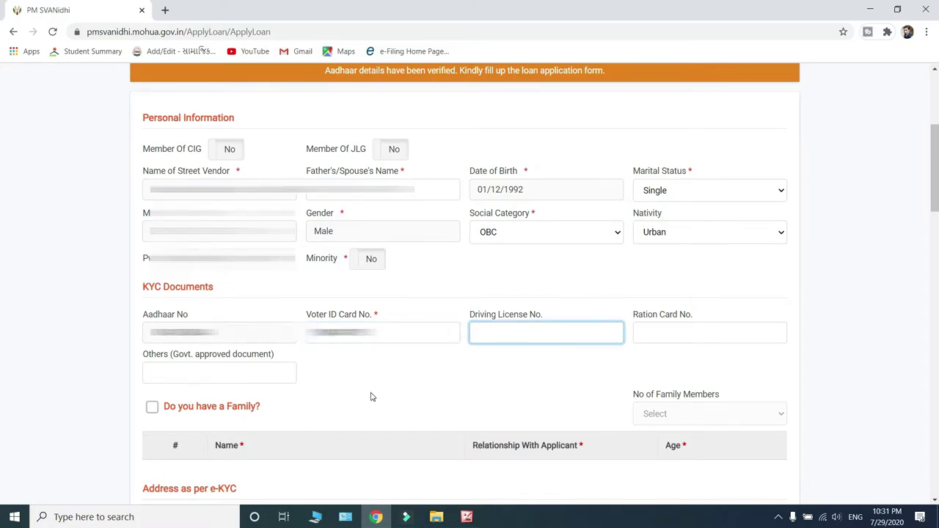
scroll(3, 173, down, 3)
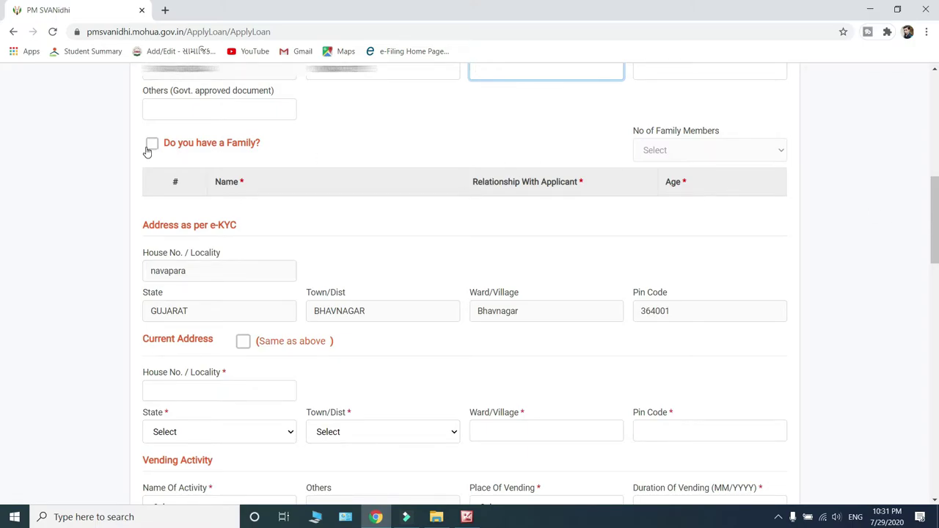
Mark the applicant as having 3 family members and add the first: a brother aged 25.
click(151, 146)
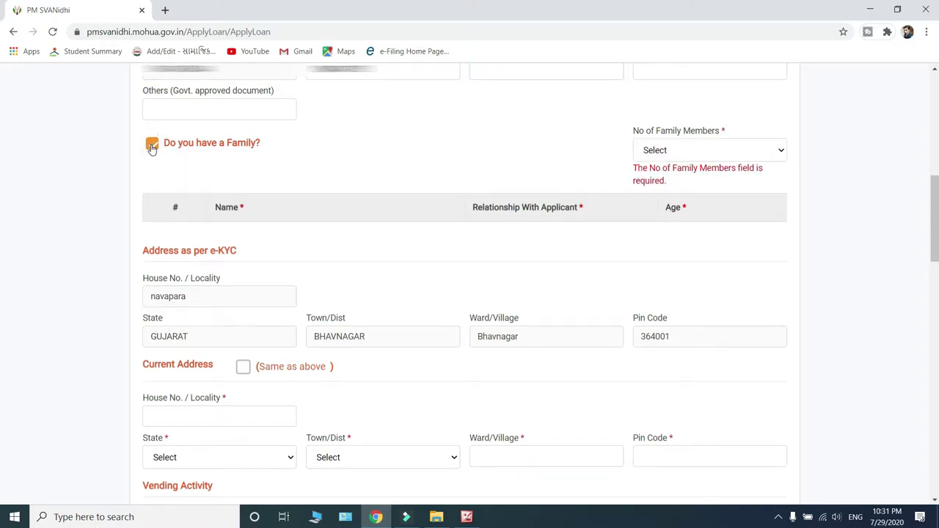
click(681, 150)
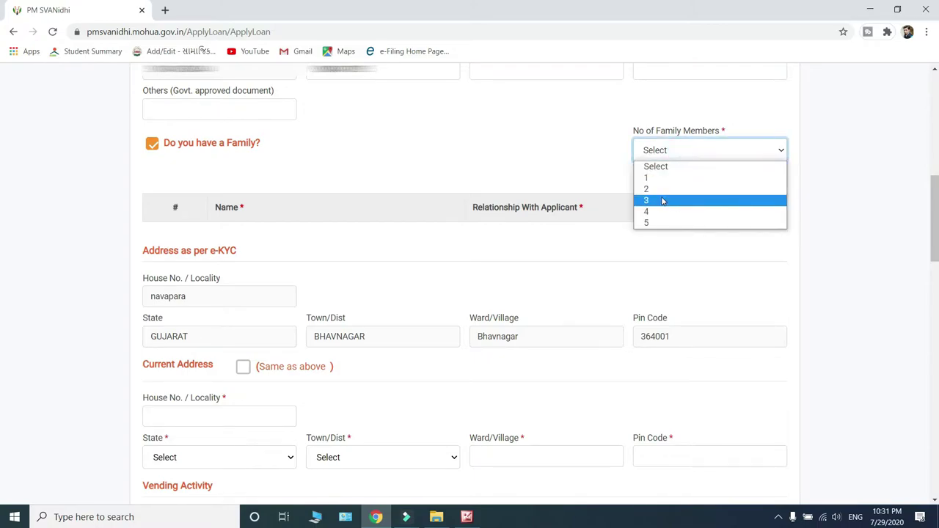
click(662, 200)
click(299, 217)
text(S)
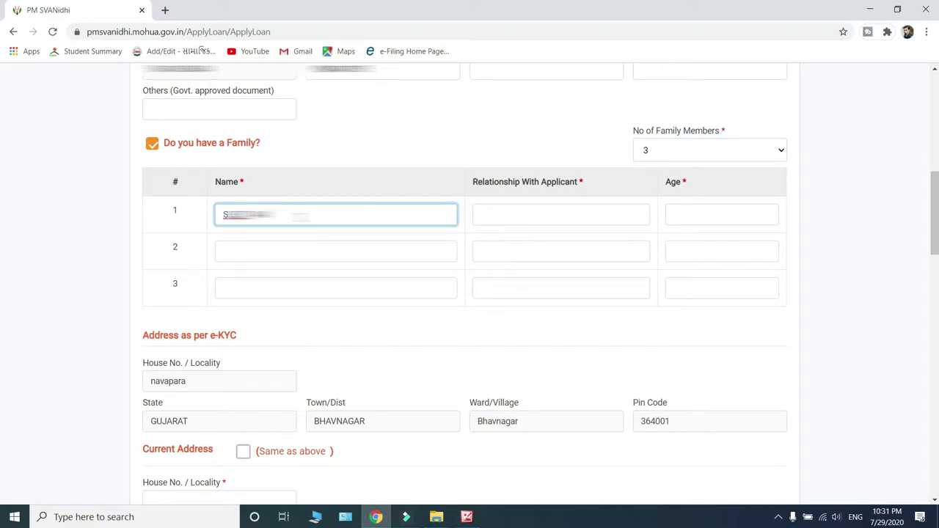
click(485, 214)
text(BROTHER)
click(683, 214)
text(25)
Add the father aged 55, then the third member's name with relationship MOTHER.
click(335, 251)
text(S)
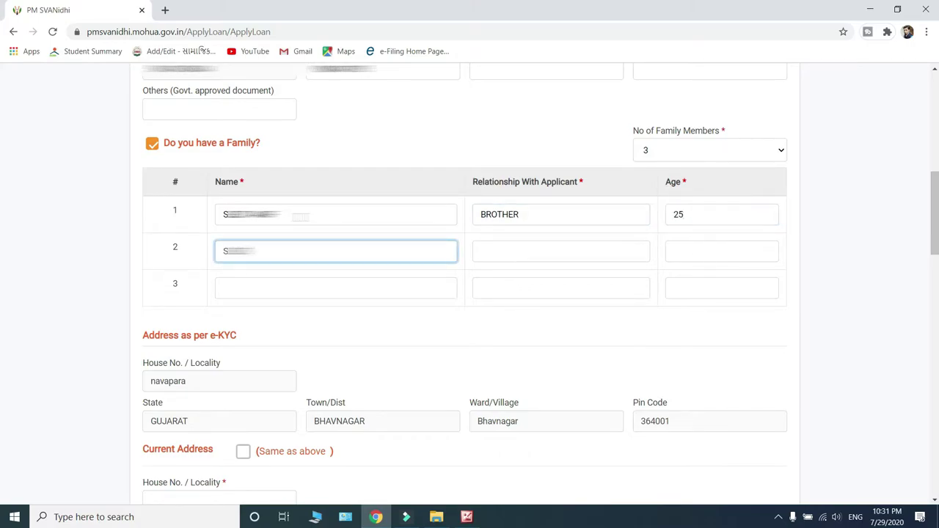
text(xxxxxx)
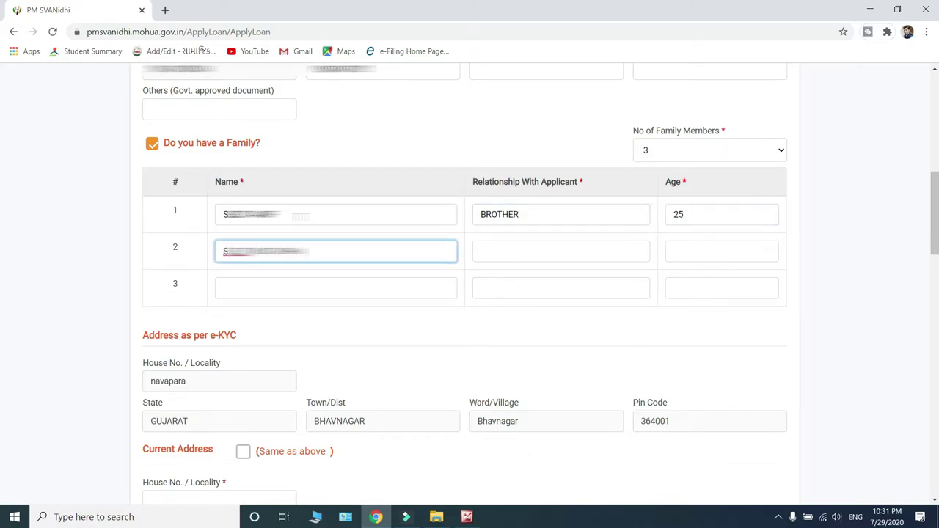
click(561, 251)
text(FATHER)
click(721, 251)
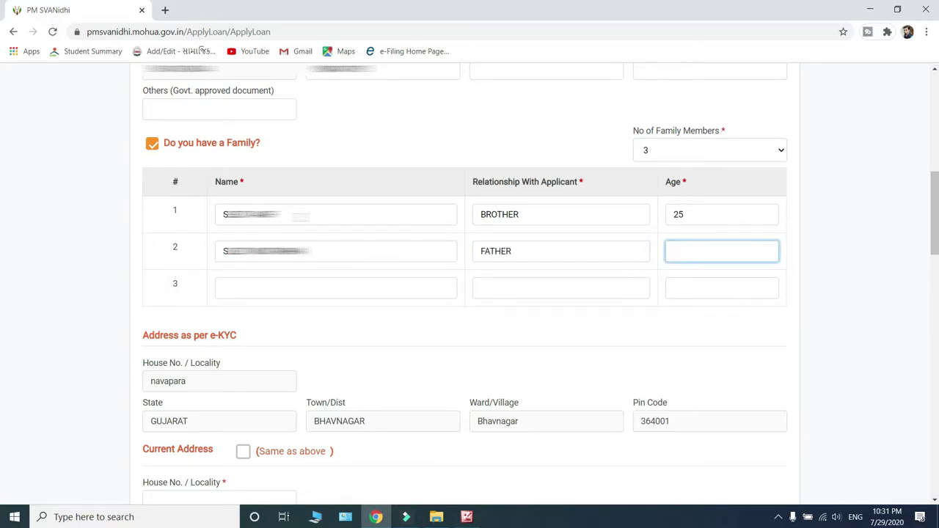
text(53)
text(5)
key(Tab)
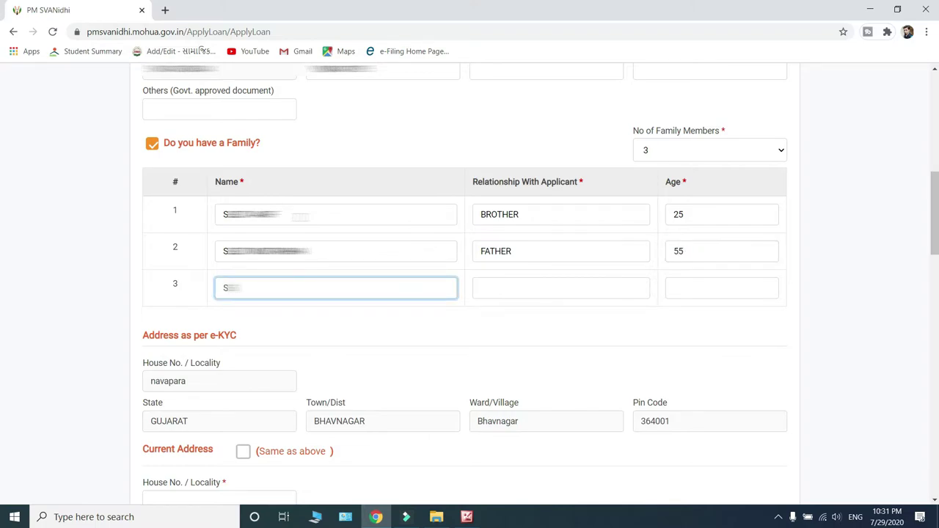
key(Tab)
text(MOTHER)
key(Tab)
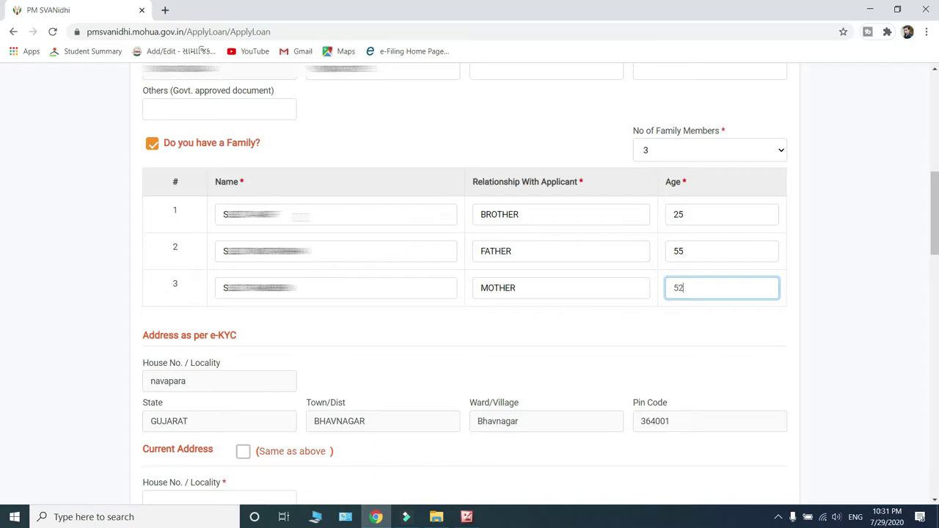
Copy the e-KYC address into Current Address and set the activity to Electrical and Electronic goods.
scroll(780, 266, down, 3)
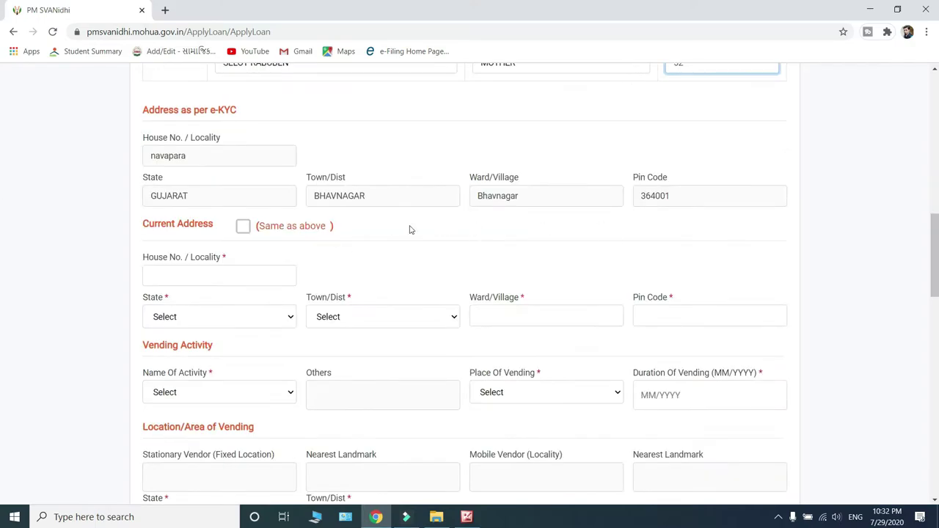
click(241, 229)
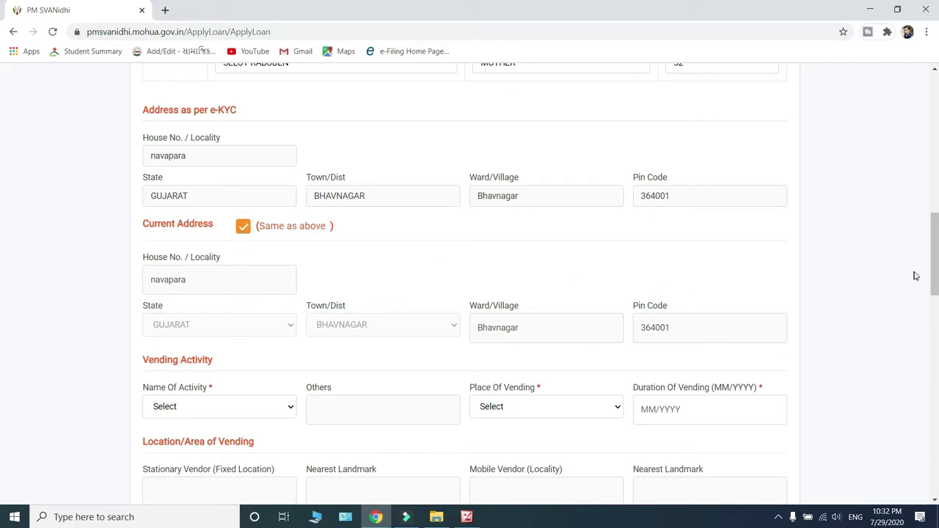
scroll(936, 275, down, 3)
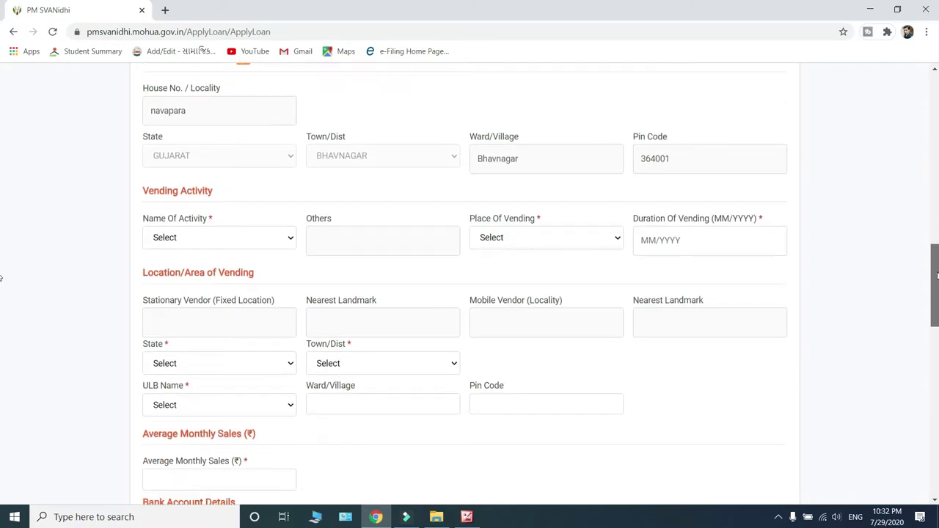
click(269, 222)
key(End)
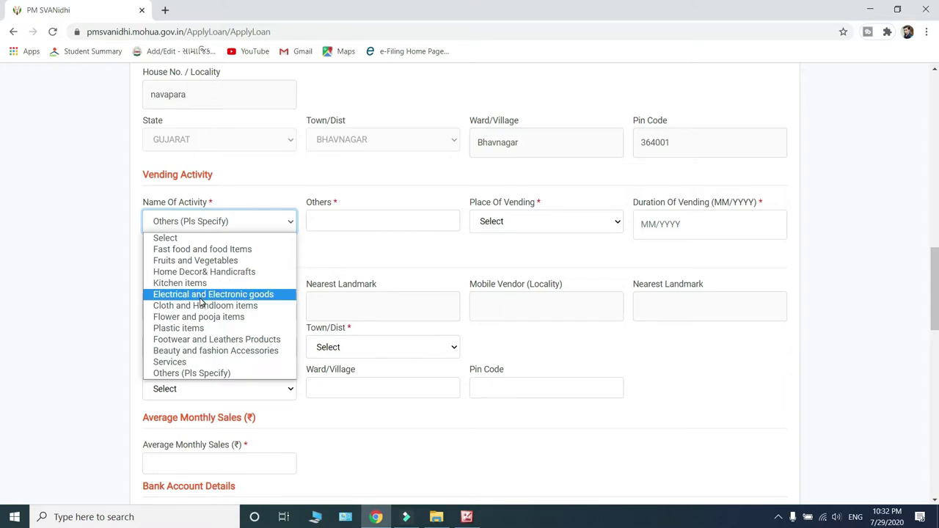
click(200, 295)
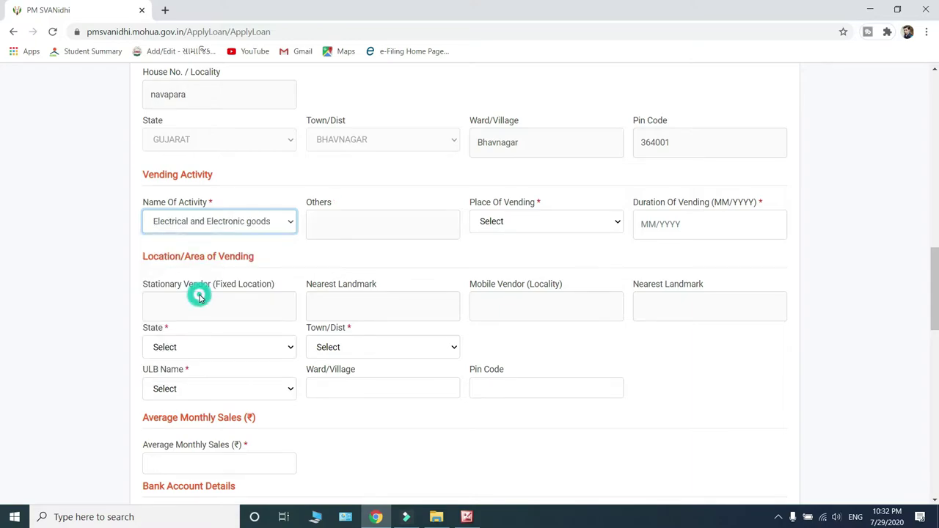
Set the place of vending to Mobile instead of Fixed Location.
click(497, 223)
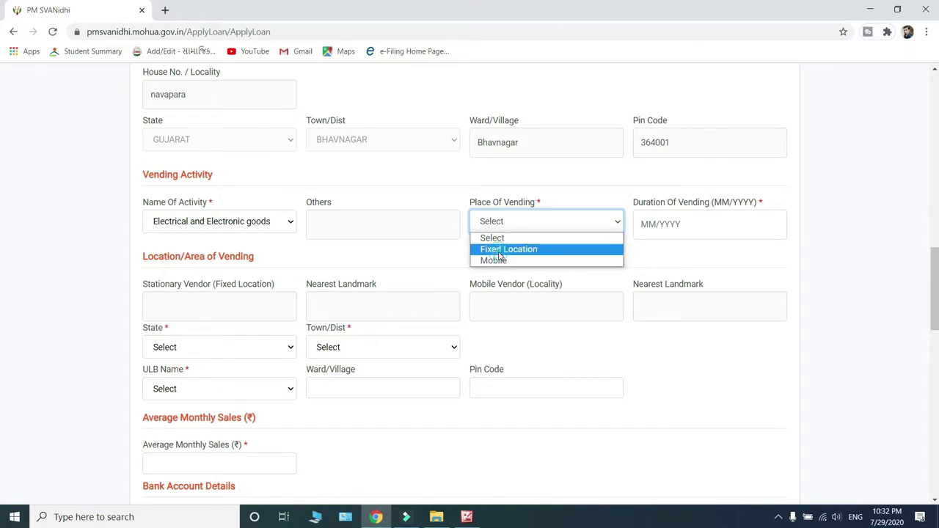
click(500, 253)
click(658, 224)
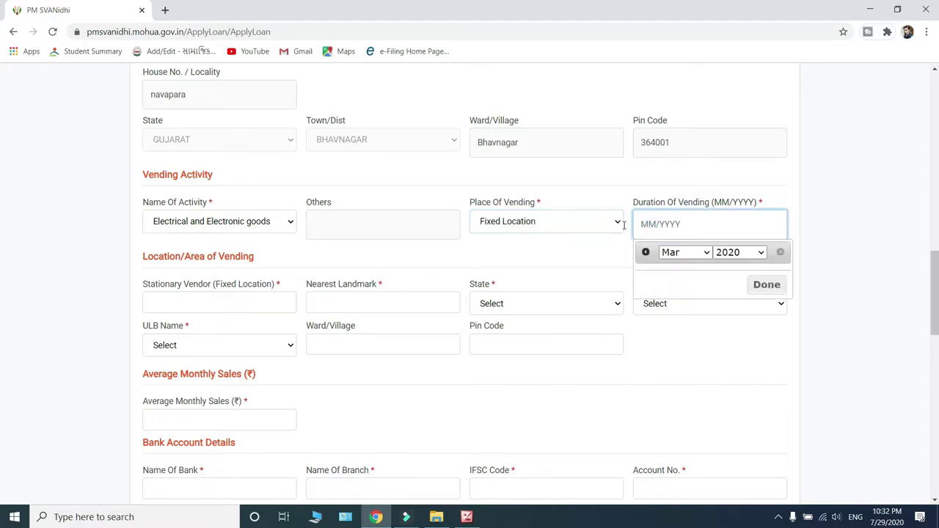
click(560, 222)
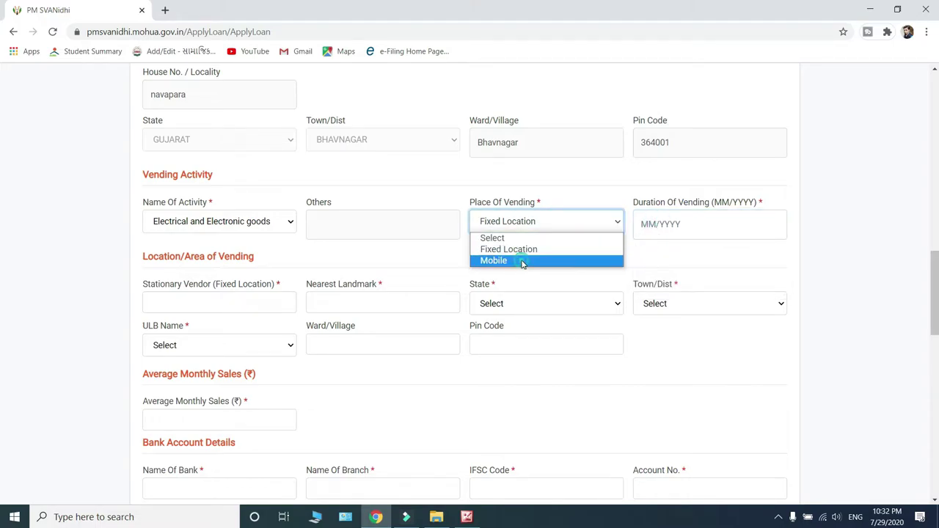
click(522, 261)
click(675, 226)
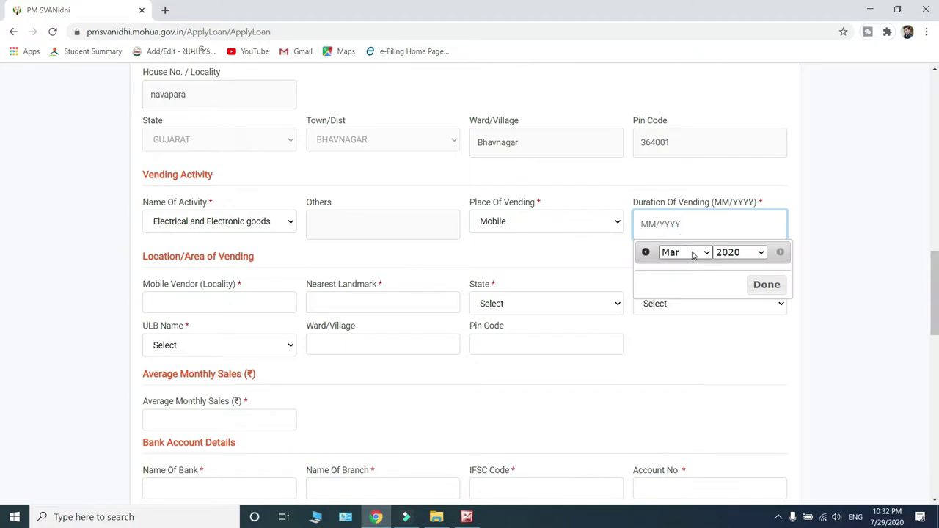
Set vending duration to 06/2017, locality BHAVNAGAR and landmark GHOGHA ROAD.
click(732, 253)
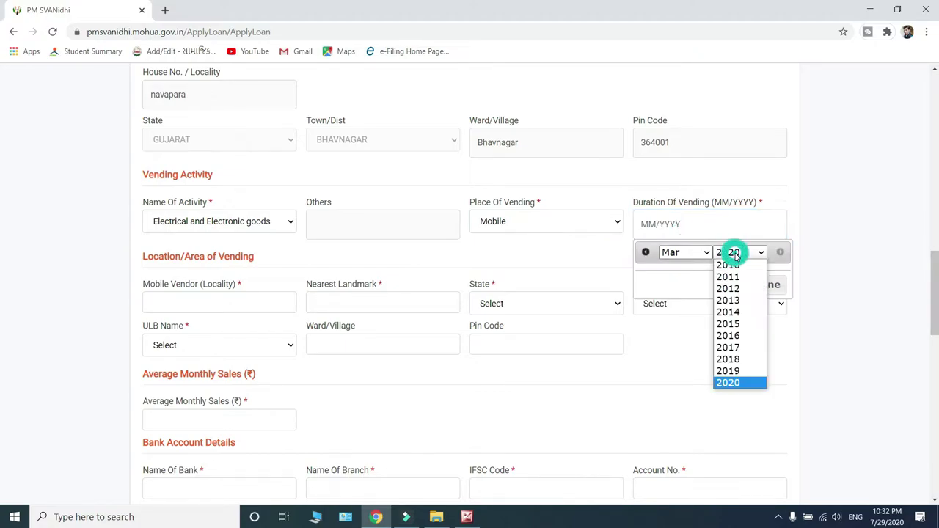
click(734, 352)
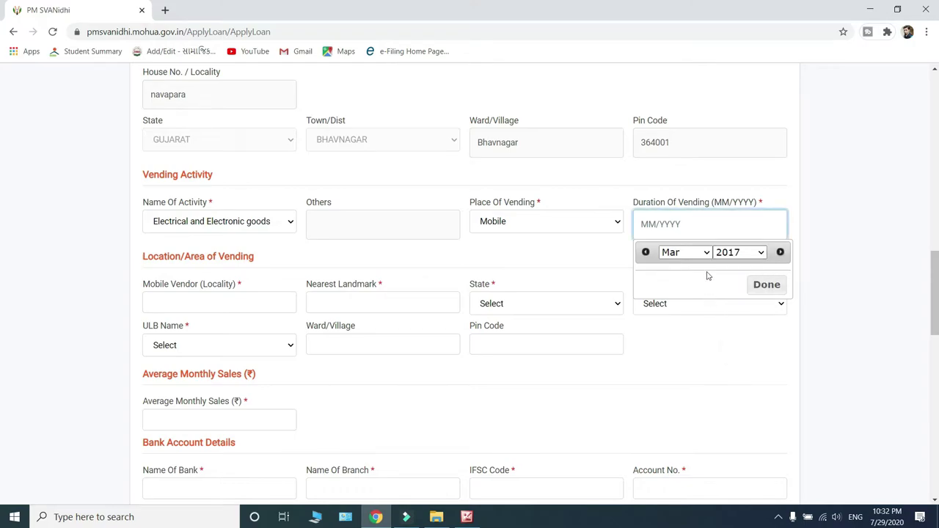
click(703, 252)
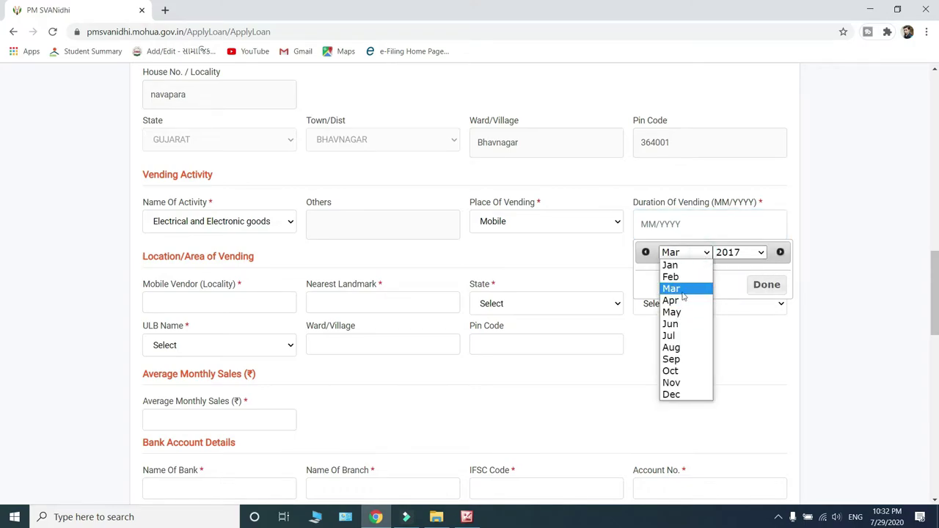
click(679, 325)
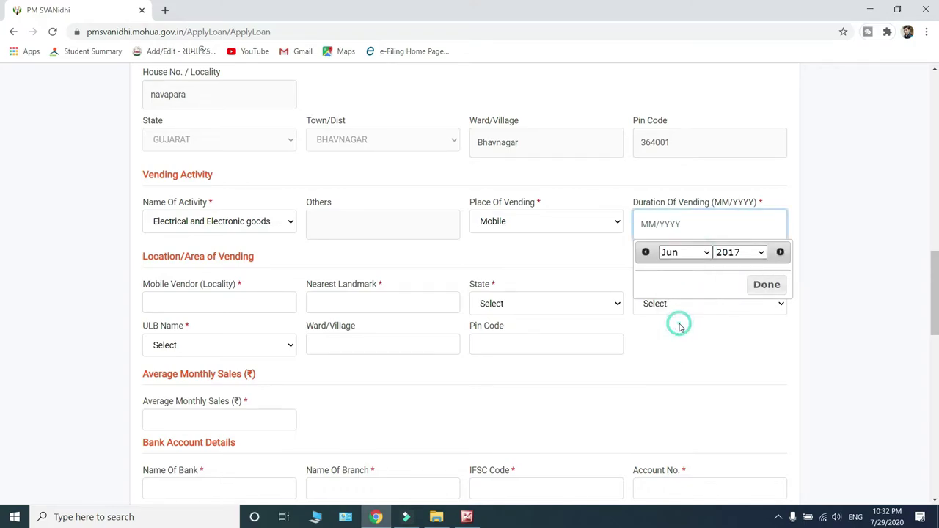
click(767, 284)
click(191, 304)
text(BHAVNAGAR)
key(Tab)
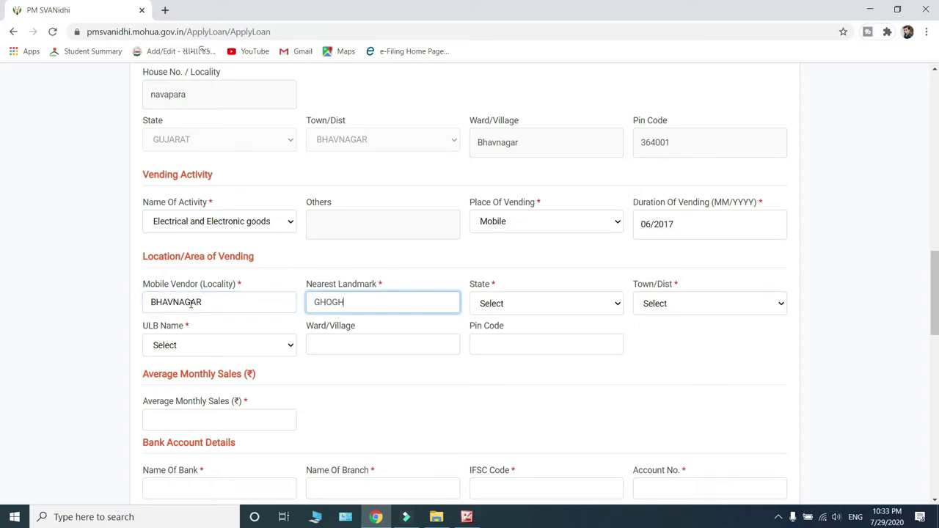
text(ROAD)
Select state GUJARAT, district BHAVNAGAR and ULB Bhavnagar Municipal Corporations.
key(Tab)
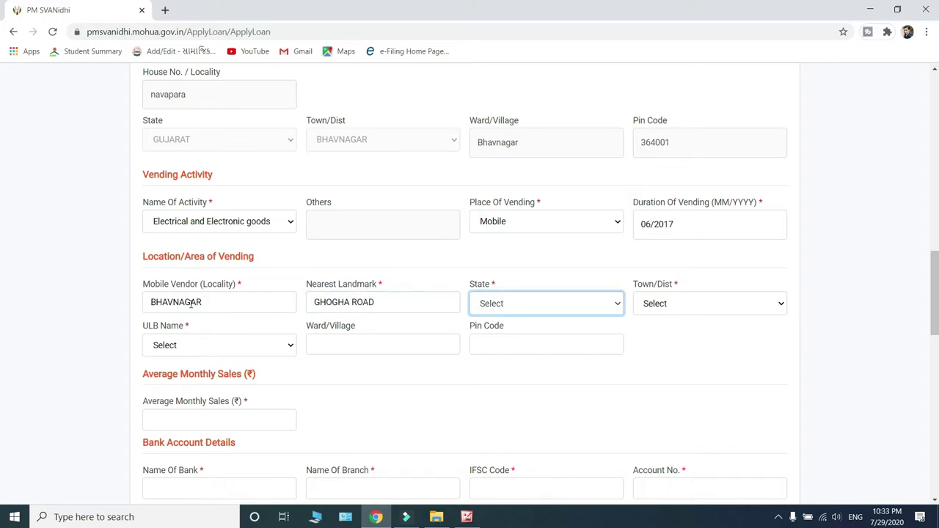
key(g)
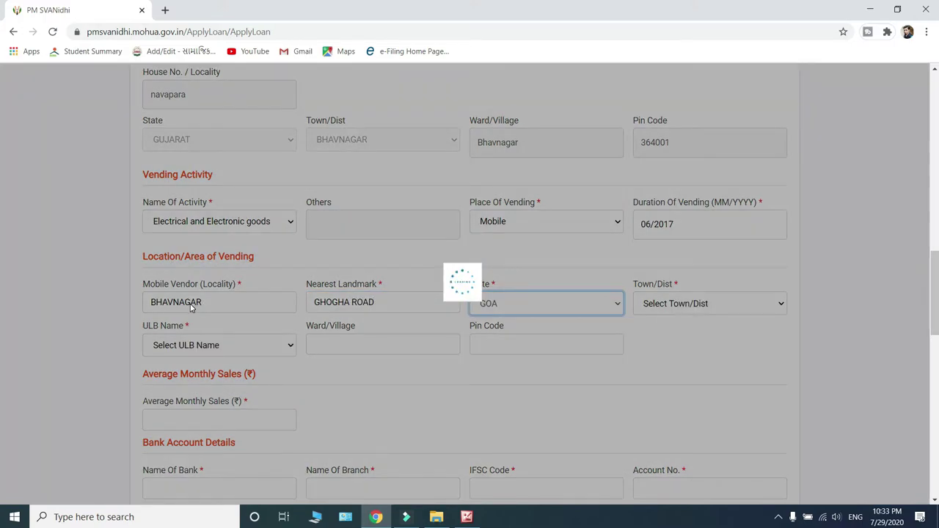
key(g)
key(Tab)
key(b)
key(b)
key(b)
key(Tab)
key(b)
key(b)
key(b)
key(b)
key(b)
key(b)
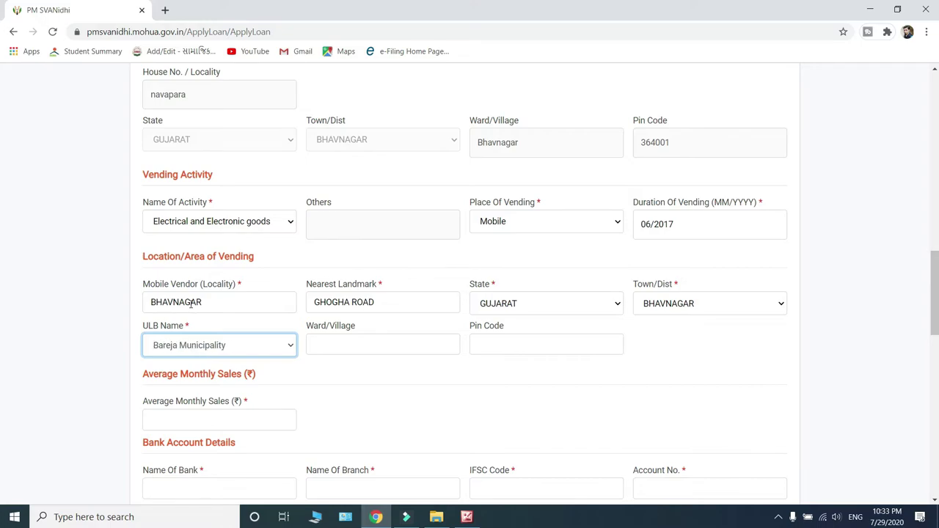
click(204, 345)
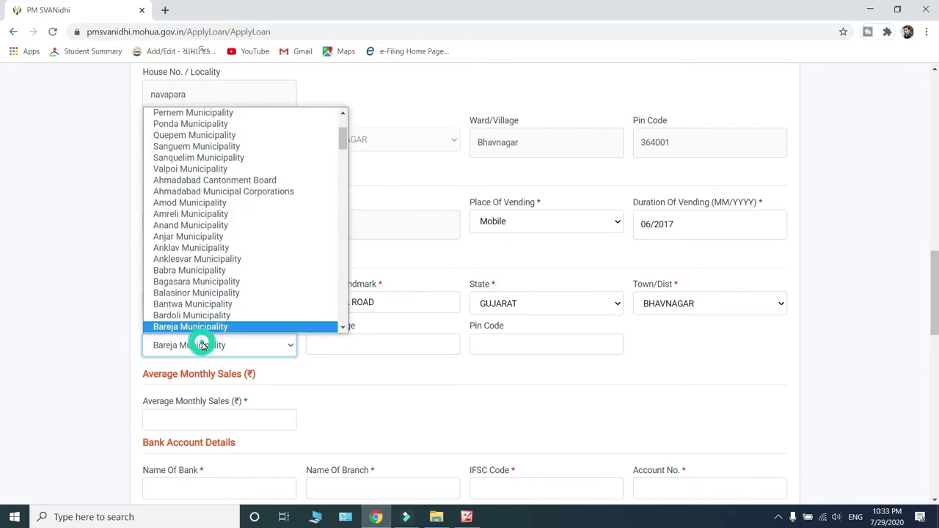
mouse_move(344, 139)
mouse_down()
mouse_move(345, 171)
mouse_move(344, 155)
mouse_up()
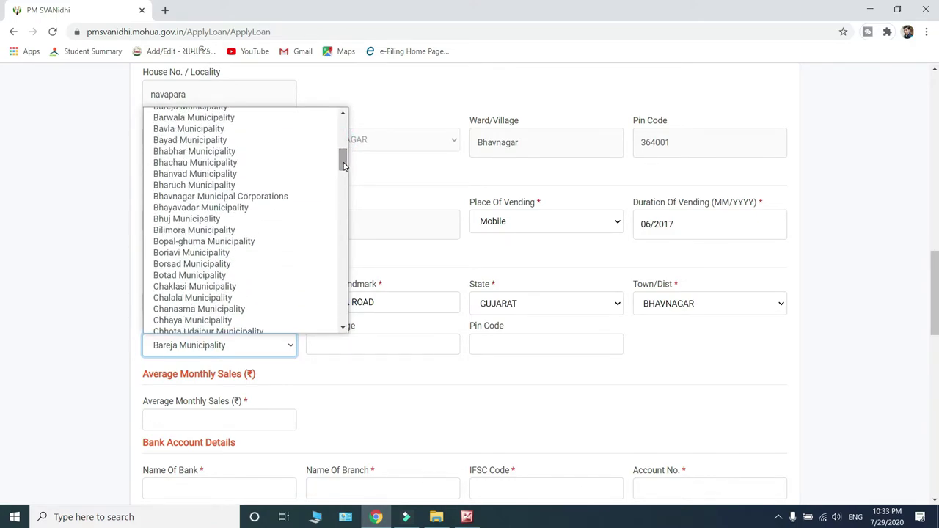
click(203, 200)
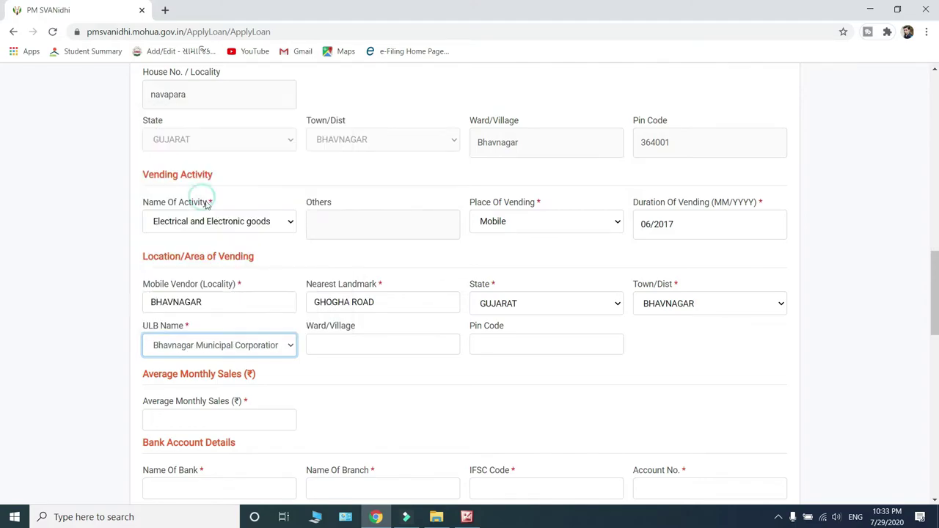
Enter vending pin code 364001 and average monthly sales of 20000.
click(543, 350)
text(364001)
key(Tab)
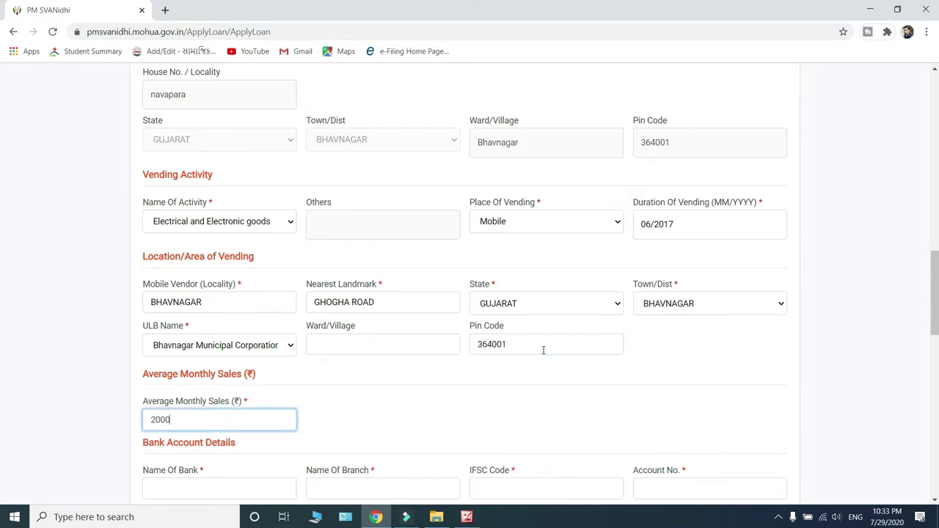
text(20000)
key(Tab)
key(Tab)
key(shift+Tab)
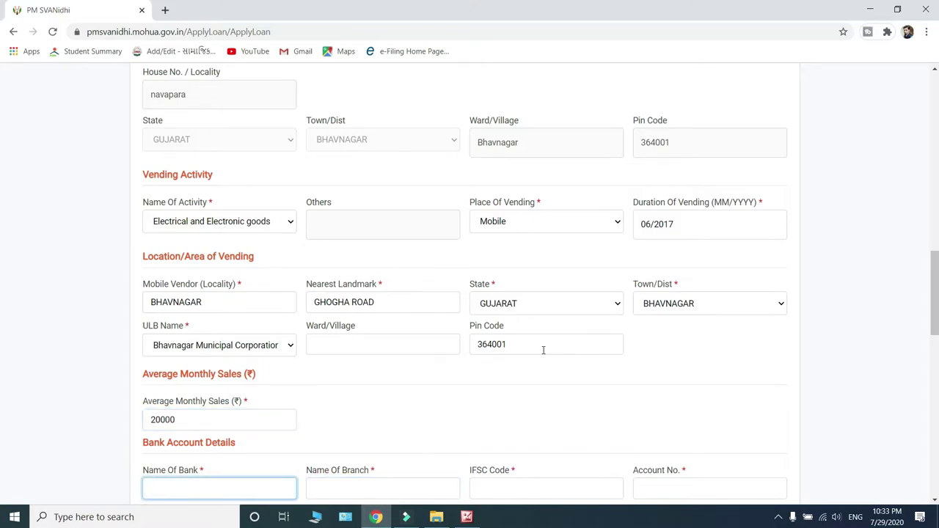
Enter bank PUNJAB AND SIND BANK, its branch, IFSC PSIB0000405 and the full account number.
text(PUNJAB)
scroll(2, 277, down, 3)
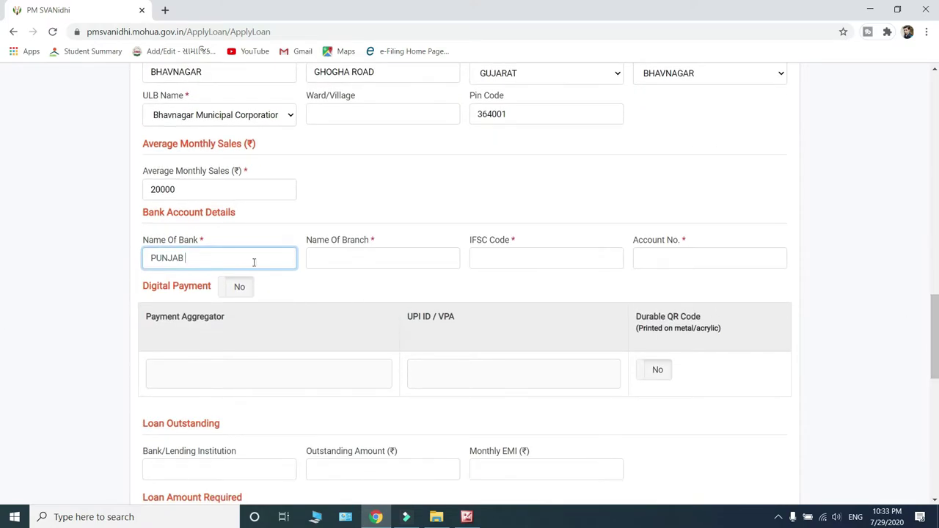
text(AND SINDH BANK)
key(Tab)
text(A)
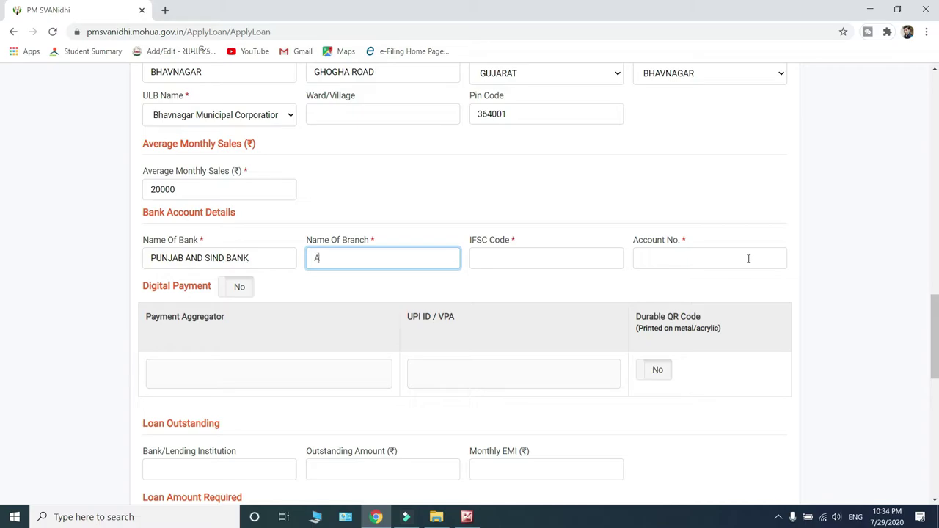
text(TABHAI CHORK)
key(BackSpace)
key(BackSpace)
text(W)
key(Tab)
text(PS)
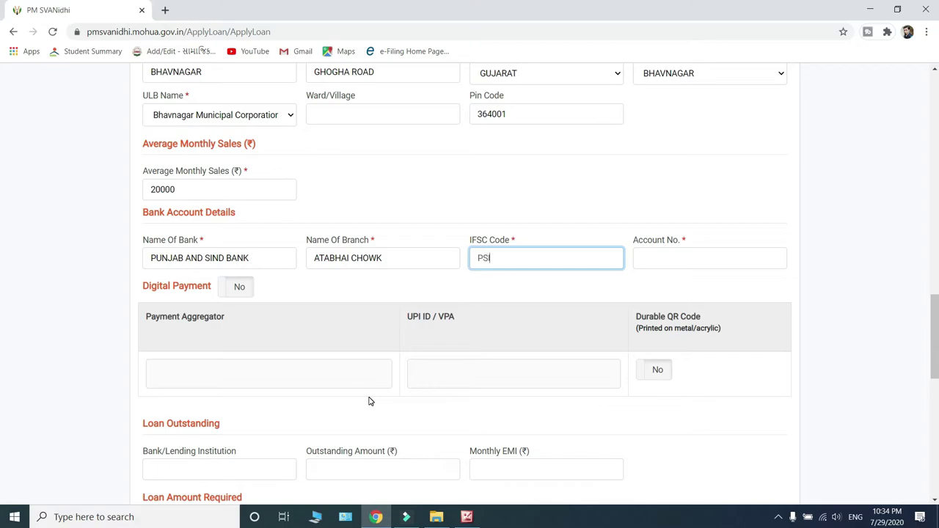
text(IB000040)
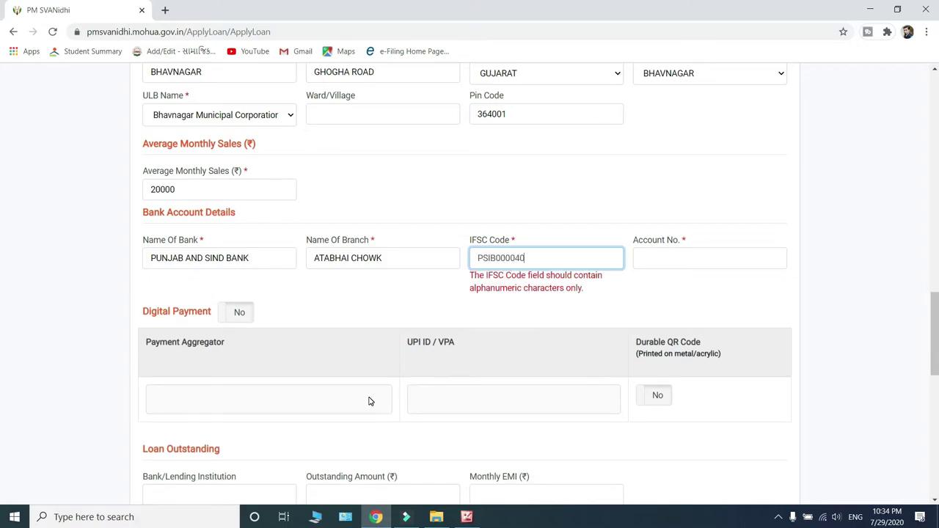
text(5)
key(Tab)
text(00000)
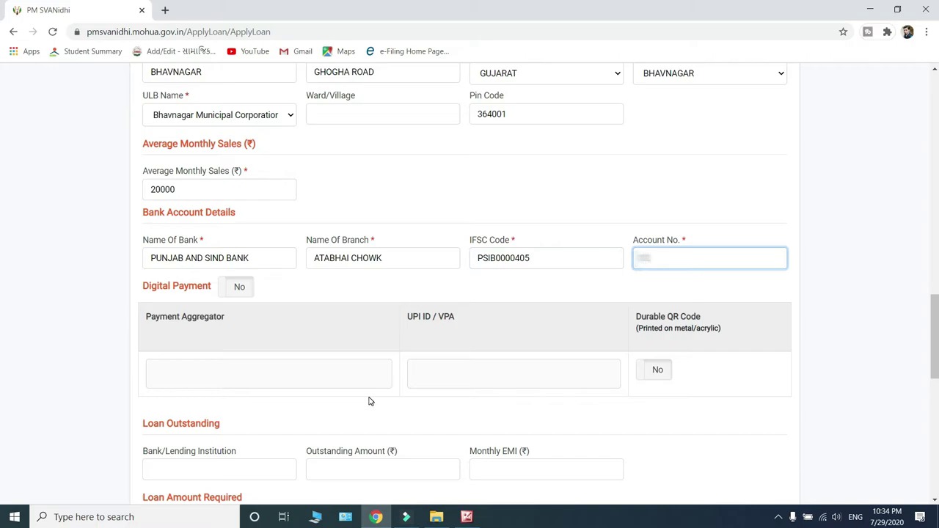
text(00000)
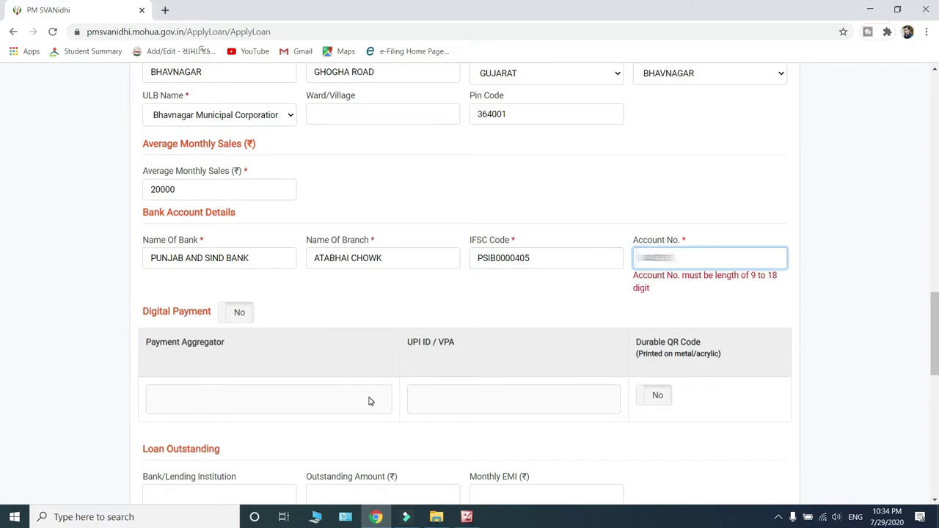
text(0000)
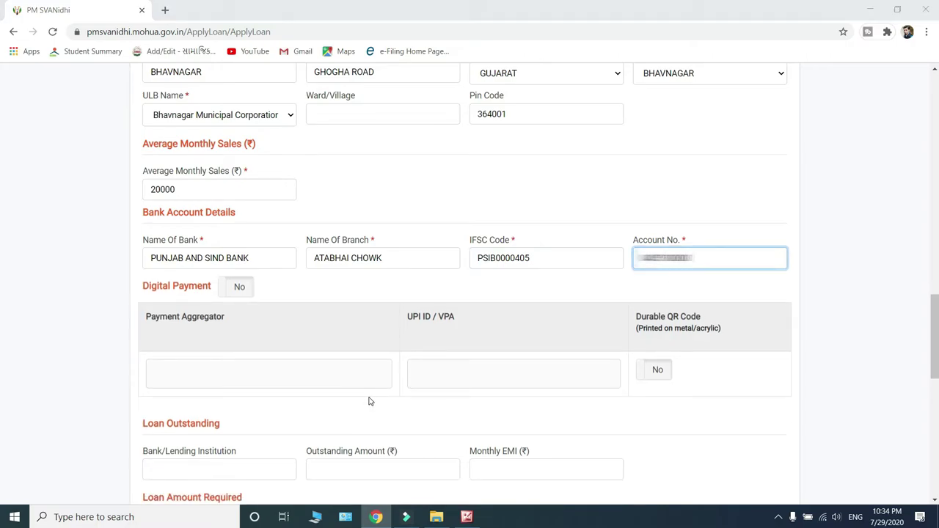
text(0)
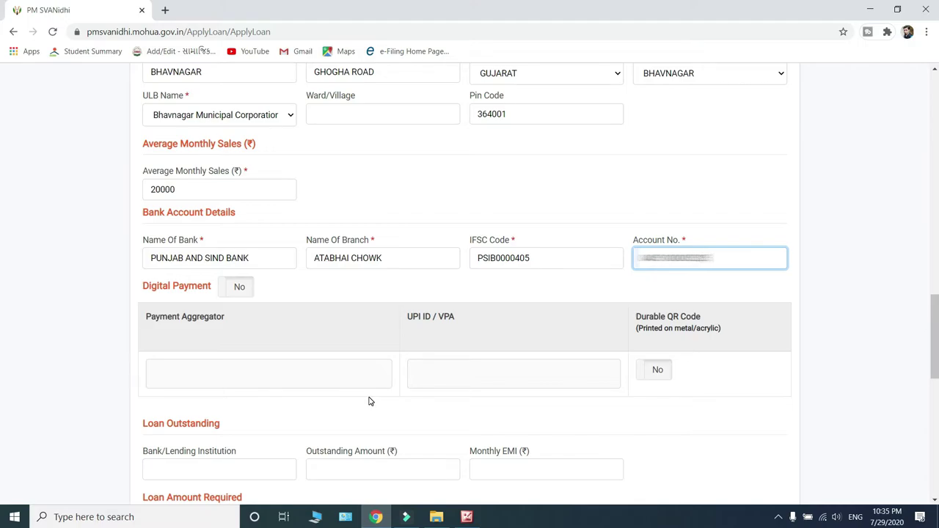
key(Tab)
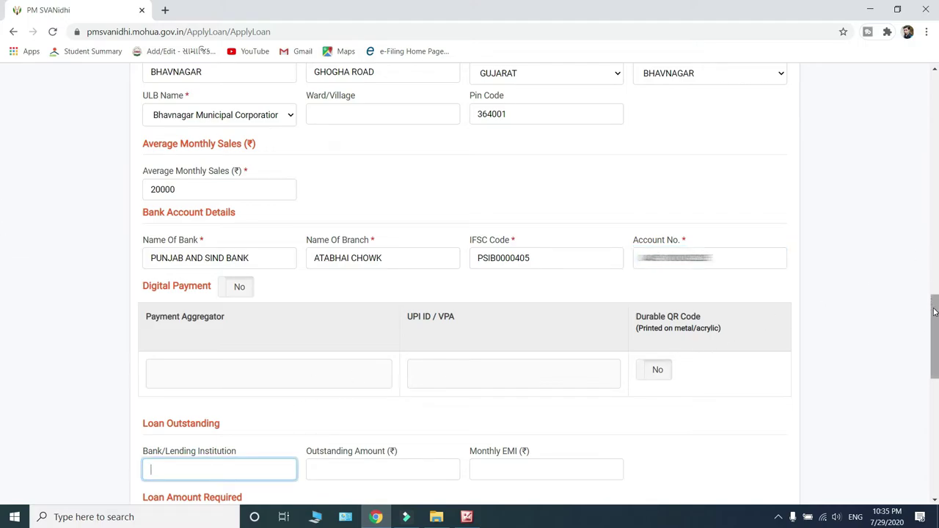
Clear the stray lending institution entry and request a loan amount of 10000.
drag(935, 314, 935, 346)
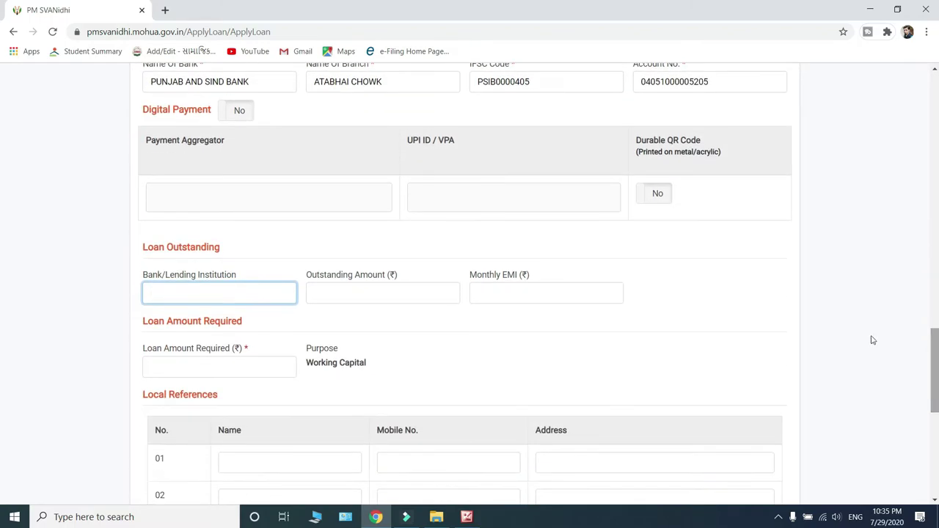
text(100)
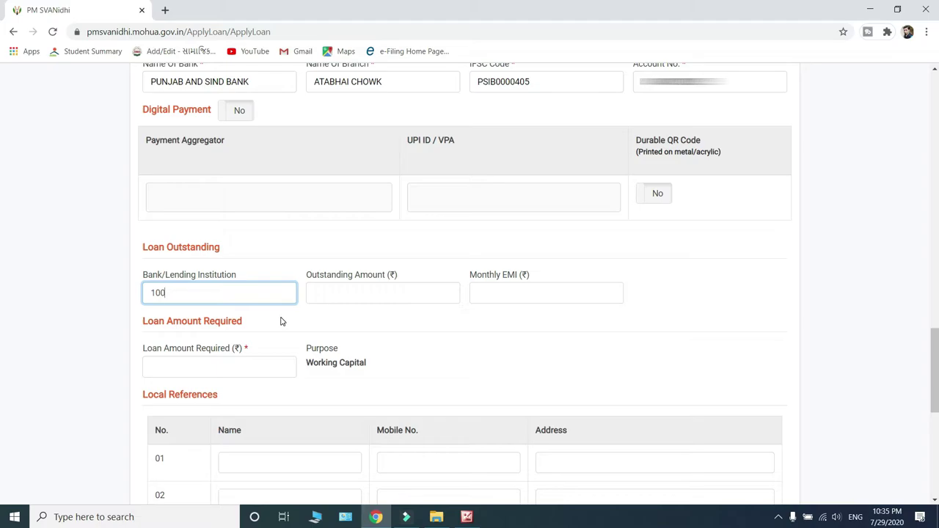
key(BackSpace)
key(BackSpace)
key(BackSpace)
click(238, 366)
text(100)
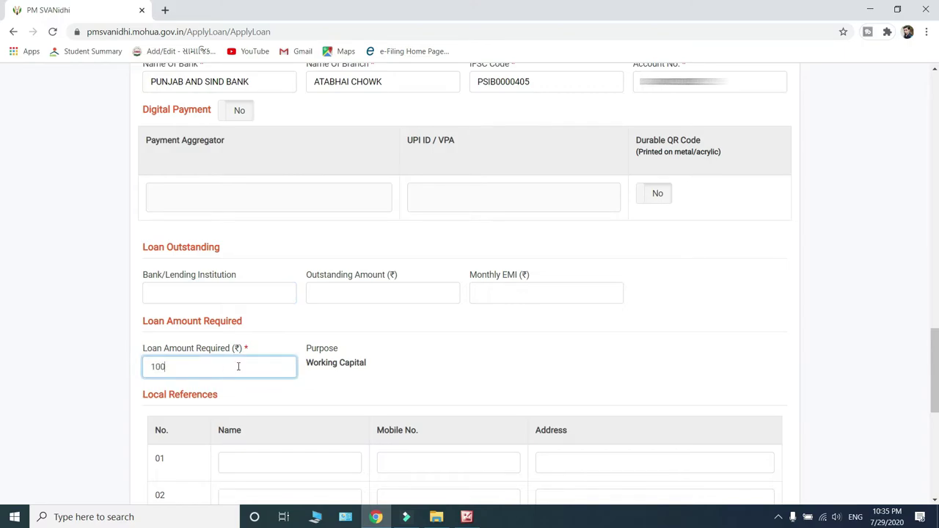
click(399, 350)
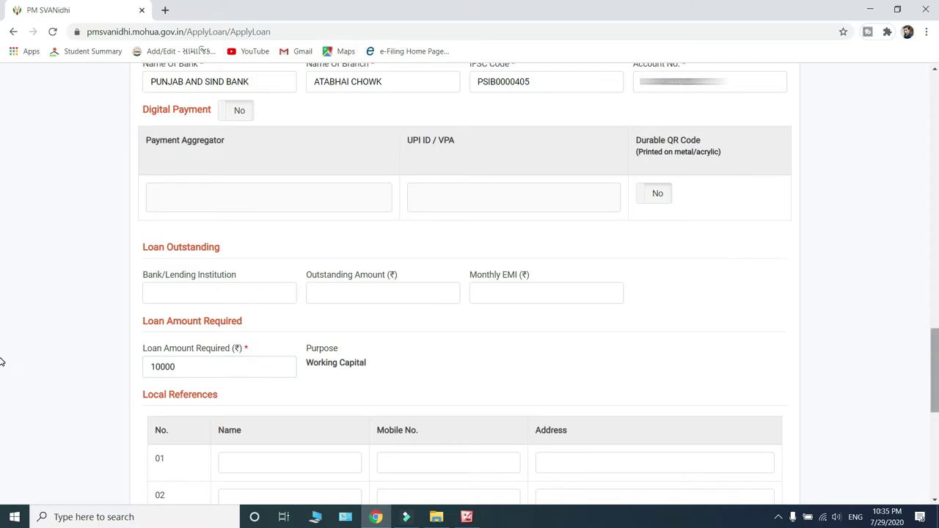
scroll(2, 378, down, 1)
scroll(2, 382, down, 1)
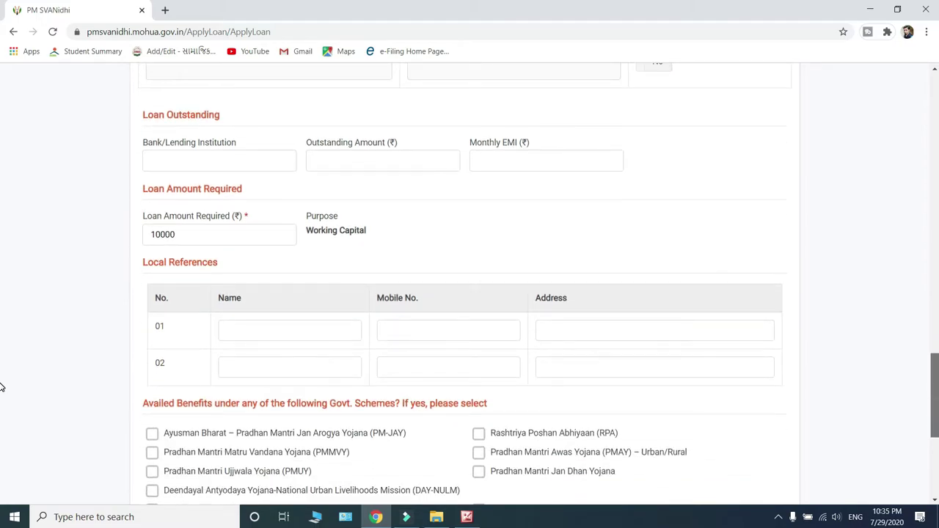
Fill in the first local reference's name, mobile number and address.
scroll(2, 388, down, 1)
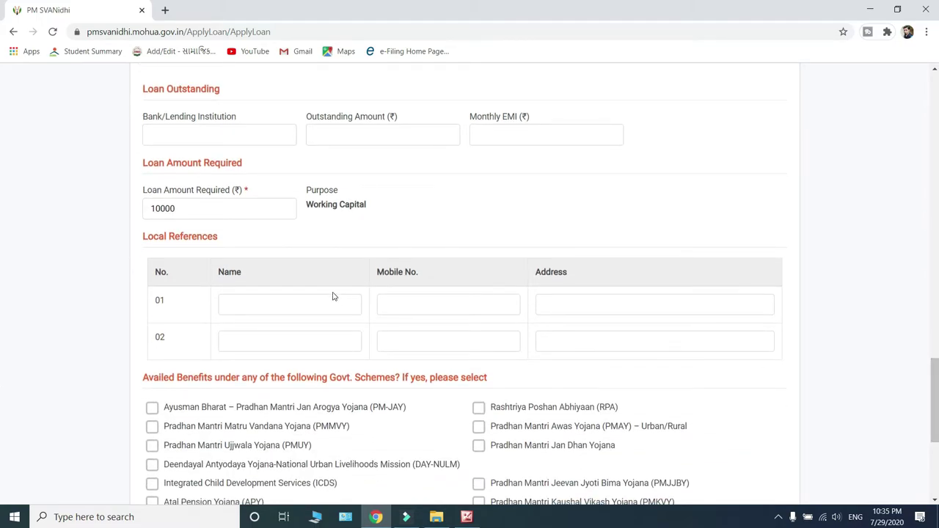
click(334, 304)
key(Tab)
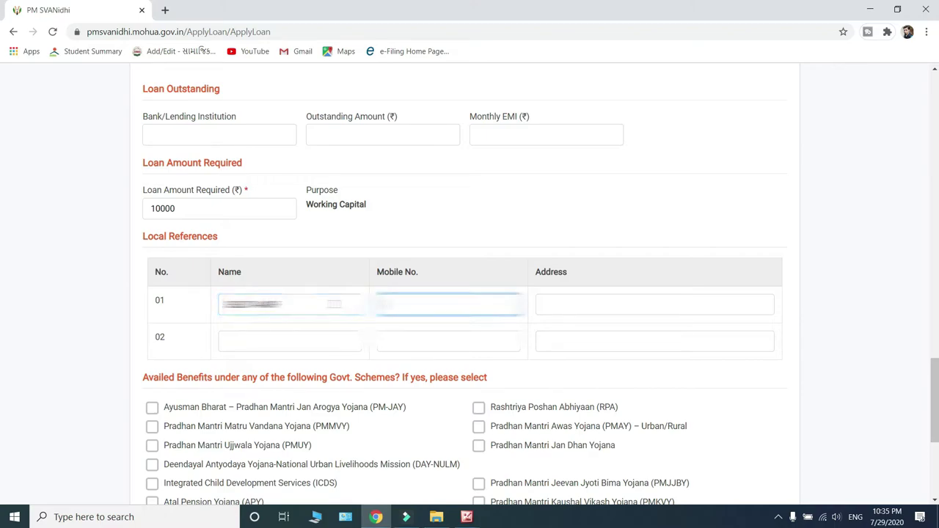
text(987654321010)
click(654, 304)
text(NAVAPARA. BHAVNAGAR)
Fill in the second local reference's name, mobile number and the same address.
click(290, 340)
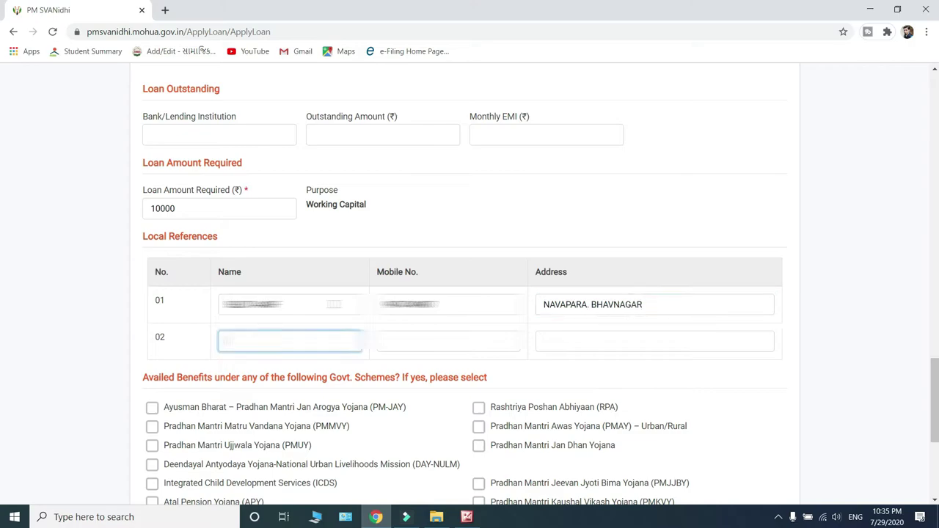
key(Tab)
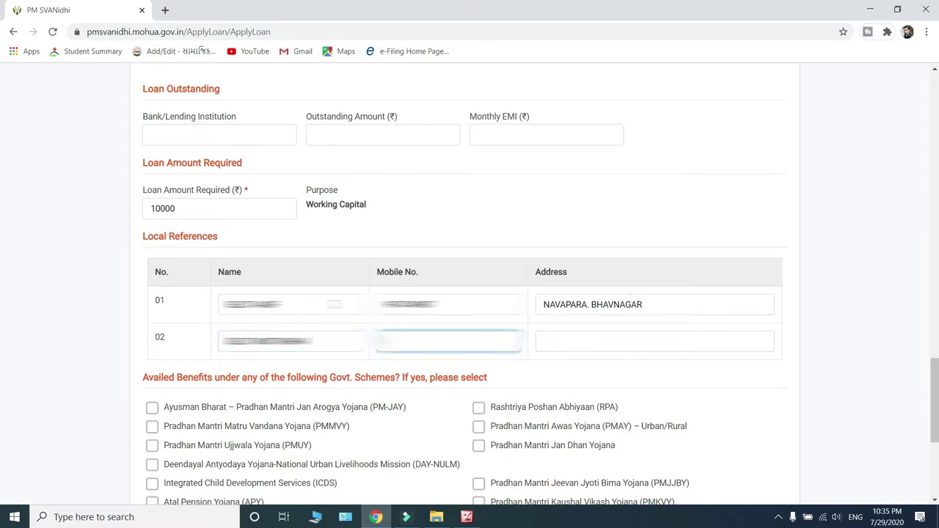
text(9876543210)
key(Tab)
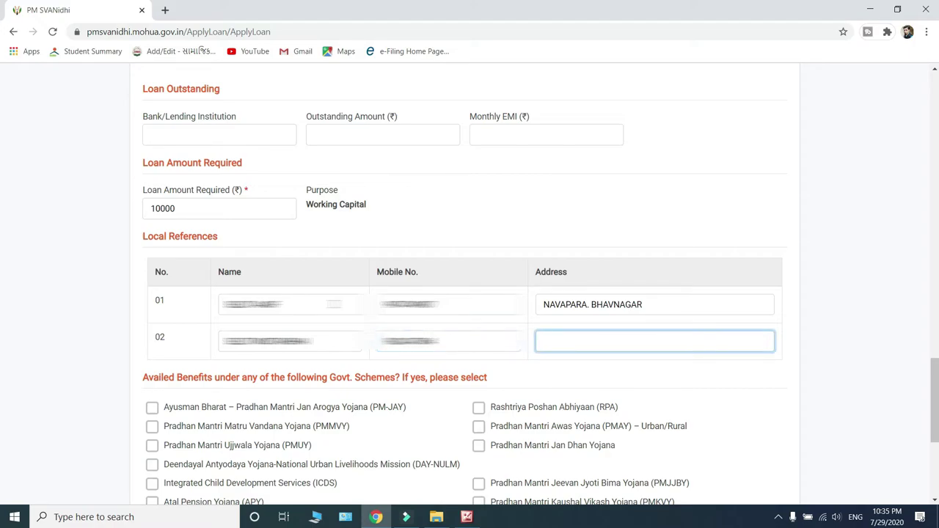
text(NAVAPARA. BHAVNAGAR)
key(Tab)
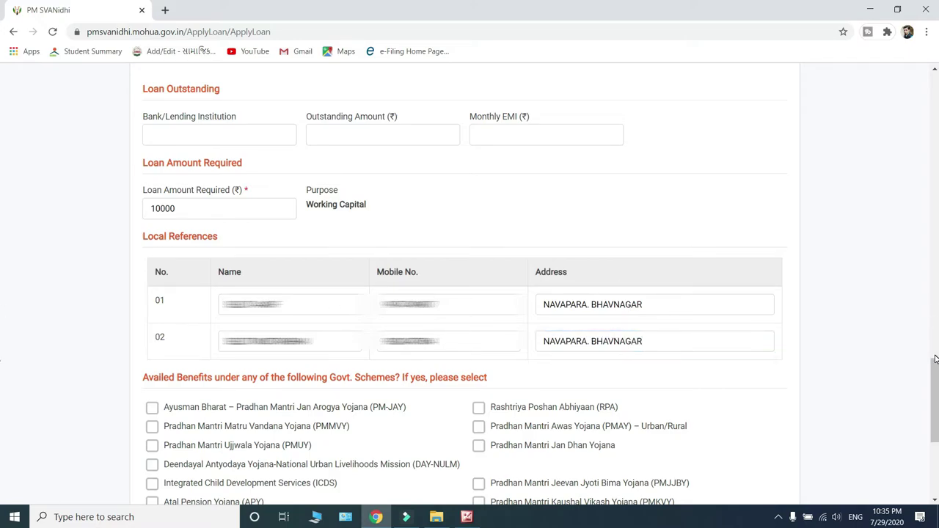
scroll(242, 243, down, 3)
Tick Ayushman Bharat (PM-JAY) and Swachh Bharat Mission (SBM) as availed benefits, then save the form.
click(152, 160)
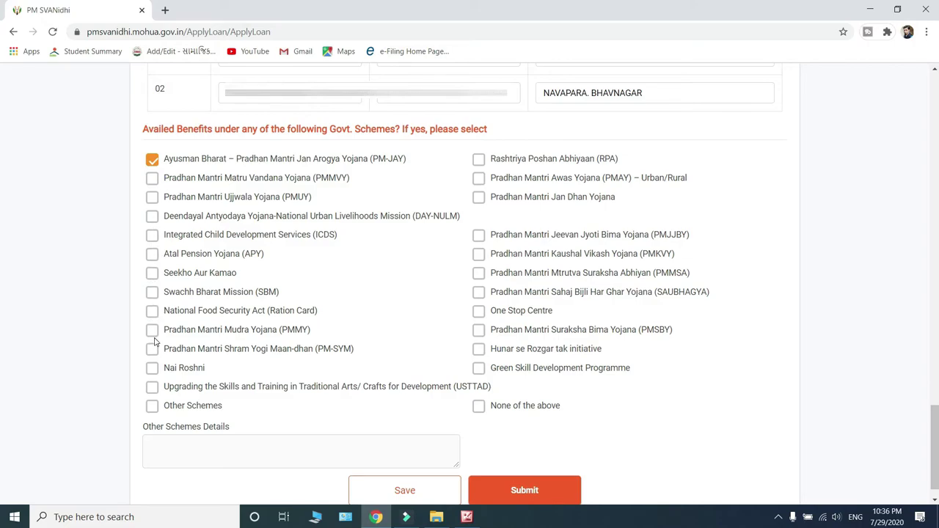
click(152, 293)
click(525, 490)
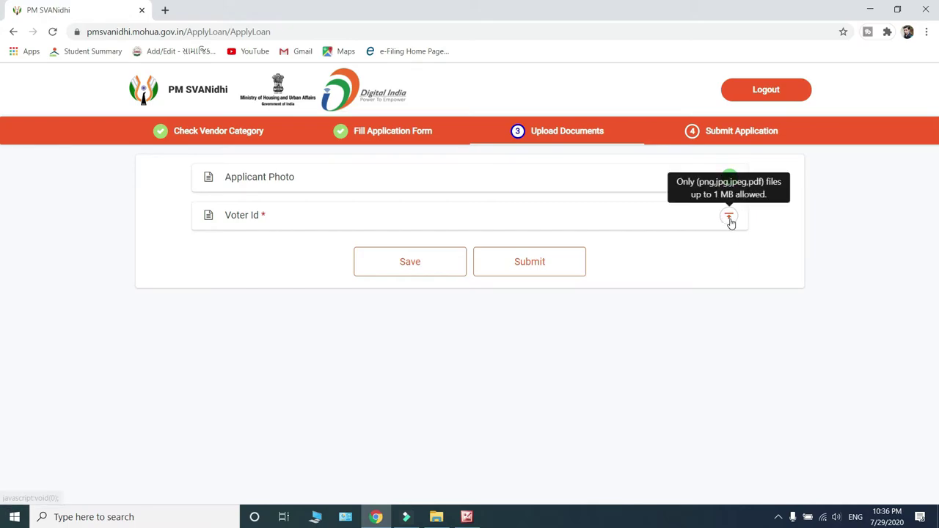
Choose the voter ID file and attach it as the Voter Id document.
click(729, 218)
key(Right)
key(Right)
key(Right)
key(Return)
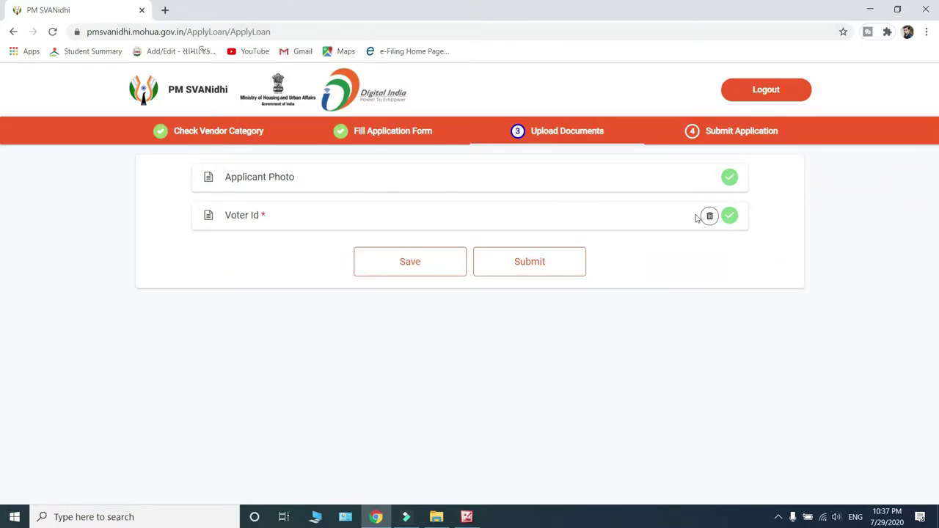
Submit the documents and choose Punjab and Sind Bank as the preferred lender.
click(529, 266)
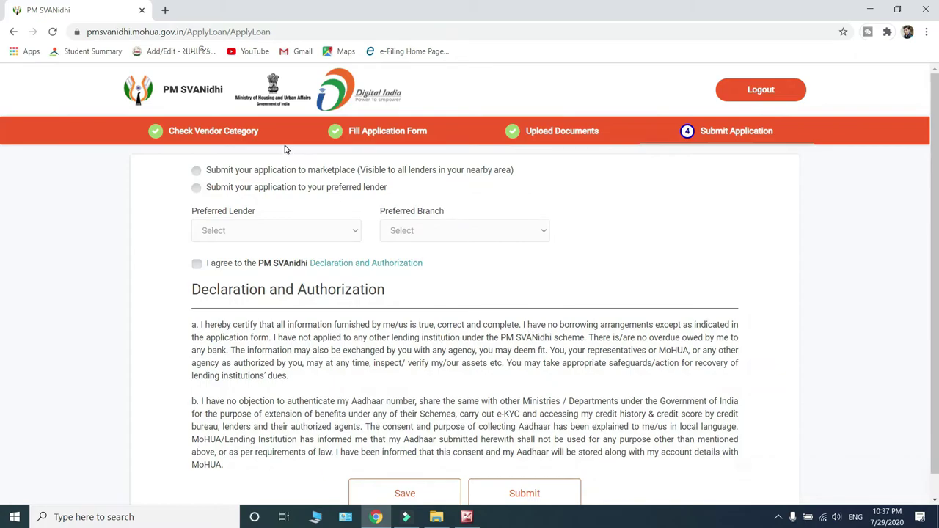
click(285, 189)
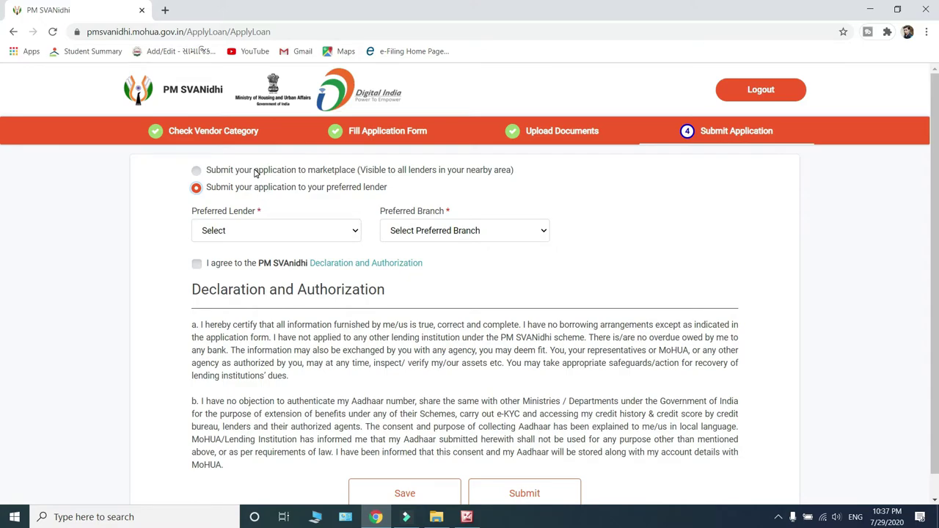
click(255, 171)
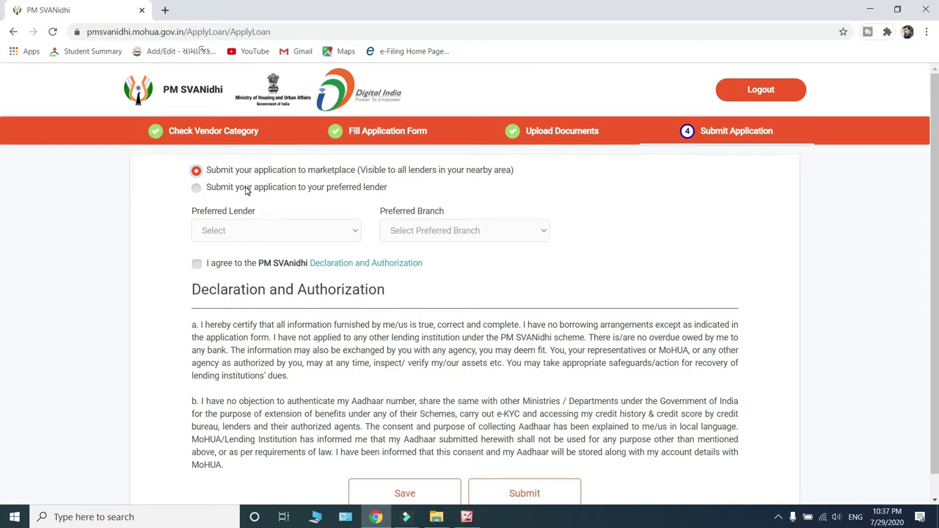
click(247, 189)
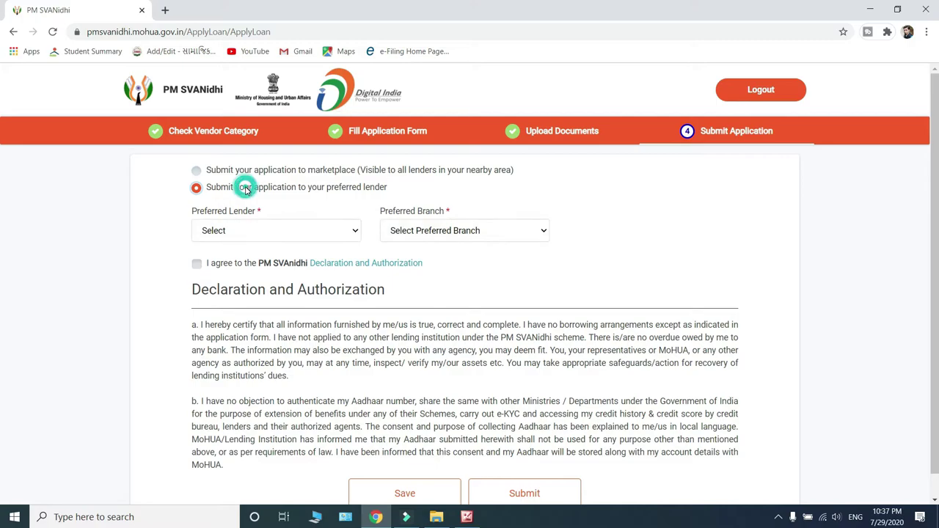
click(254, 233)
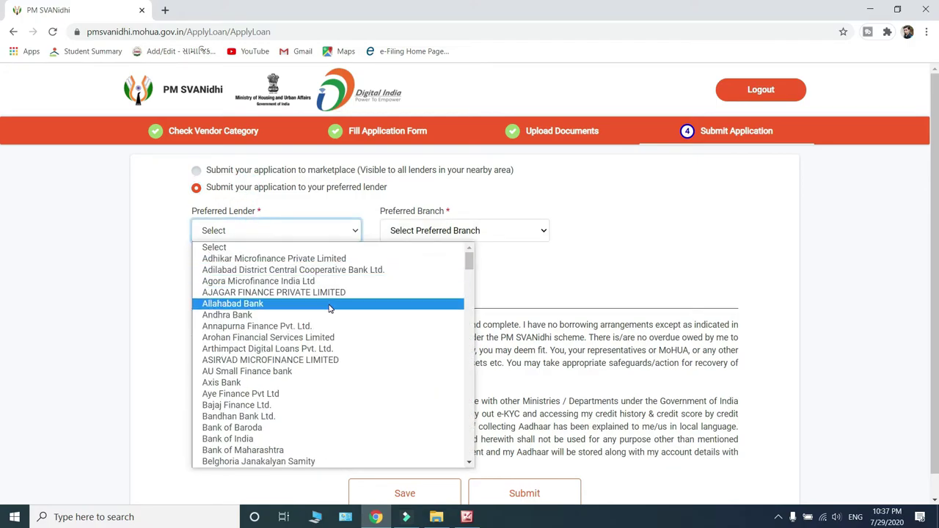
key(p)
key(p)
key(p)
key(p)
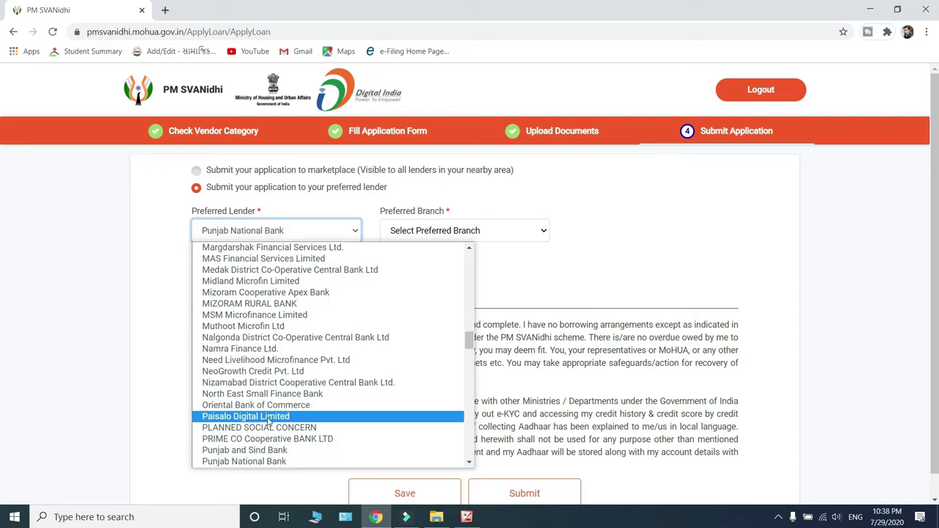
click(260, 449)
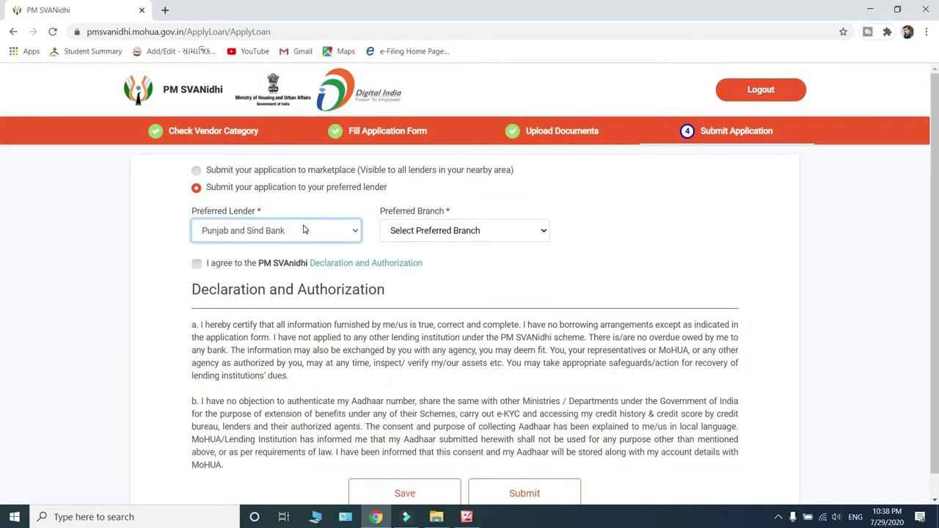
Accept the declaration, select branch PSIB0000405 : BHAVNAGAR, and save the application.
click(197, 264)
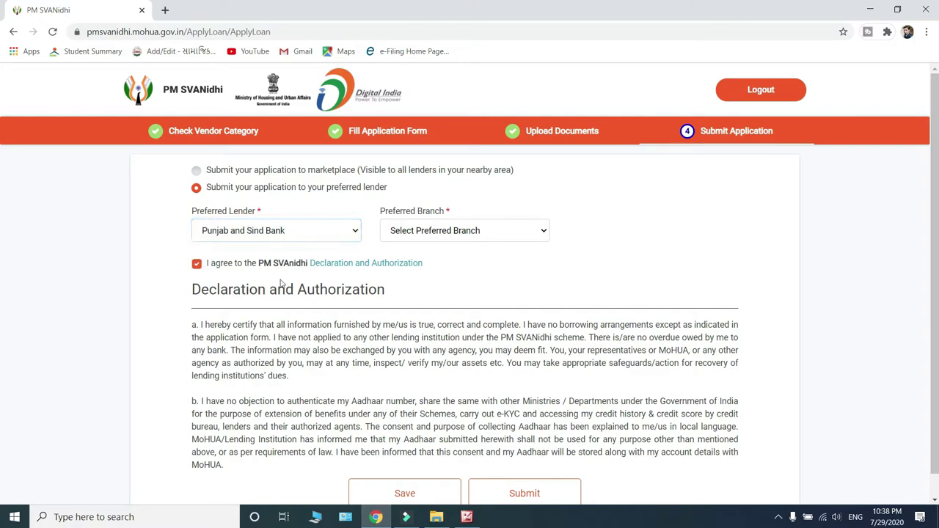
scroll(2, 257, down, 1)
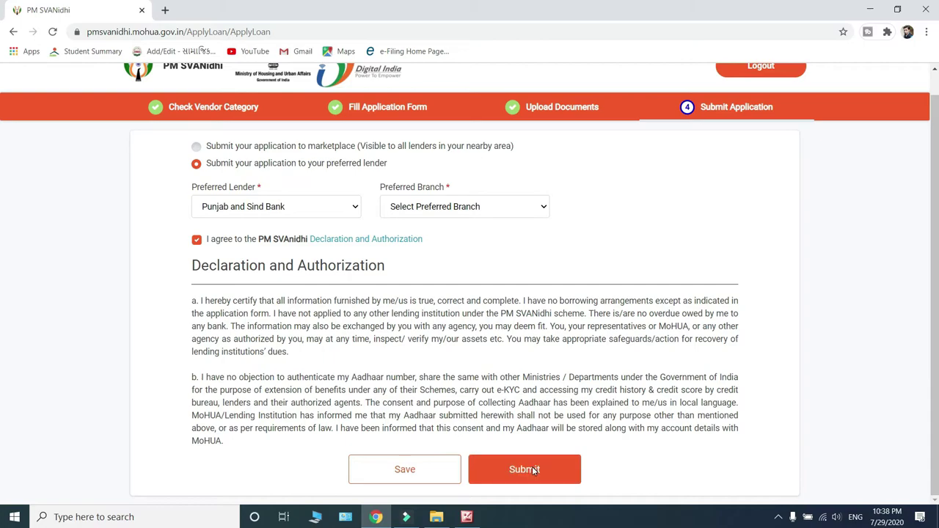
click(415, 470)
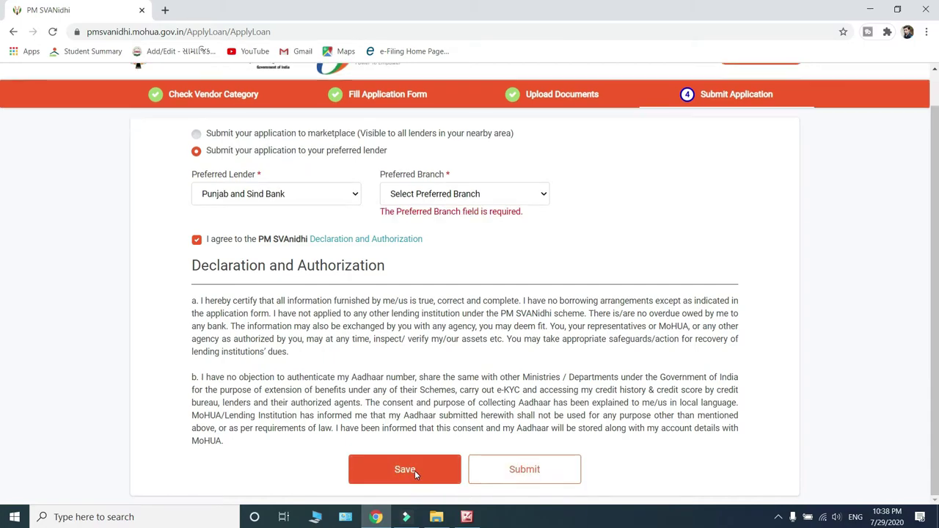
click(485, 194)
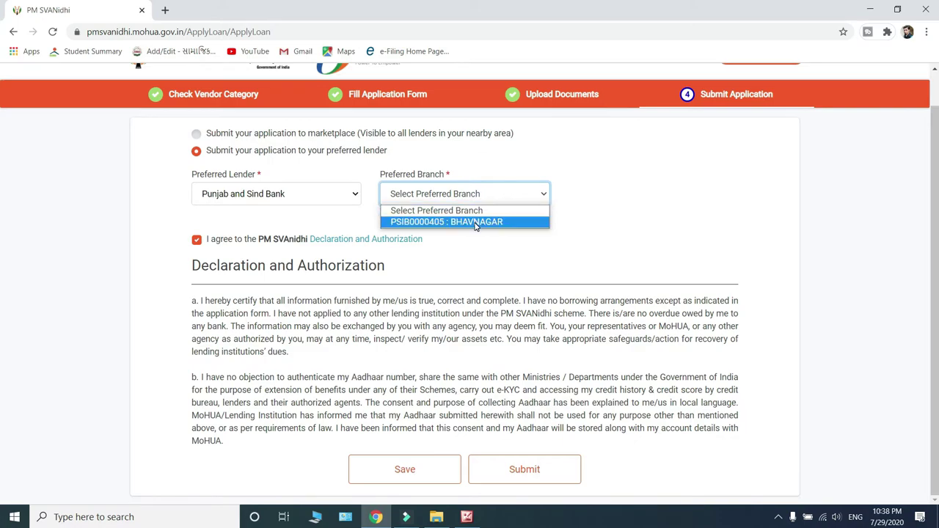
click(474, 223)
click(422, 472)
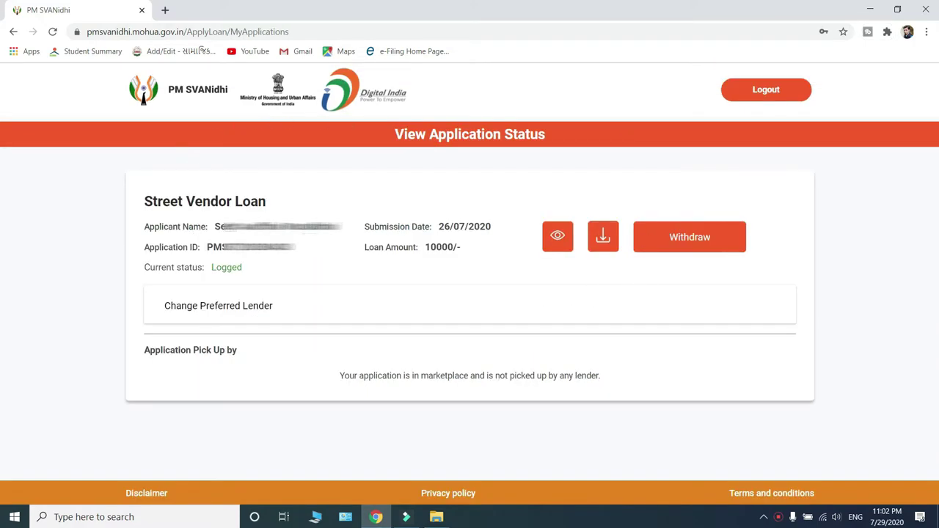
drag(216, 226, 344, 226)
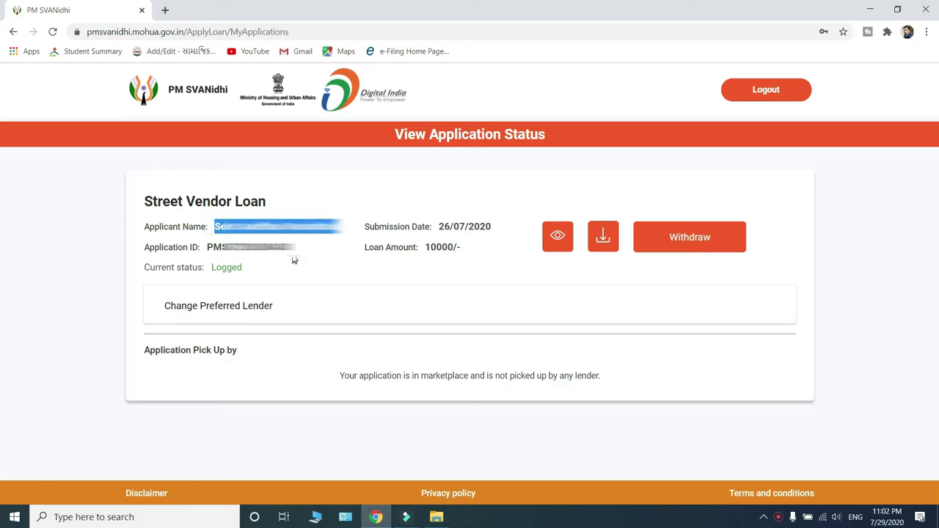
drag(296, 248, 213, 247)
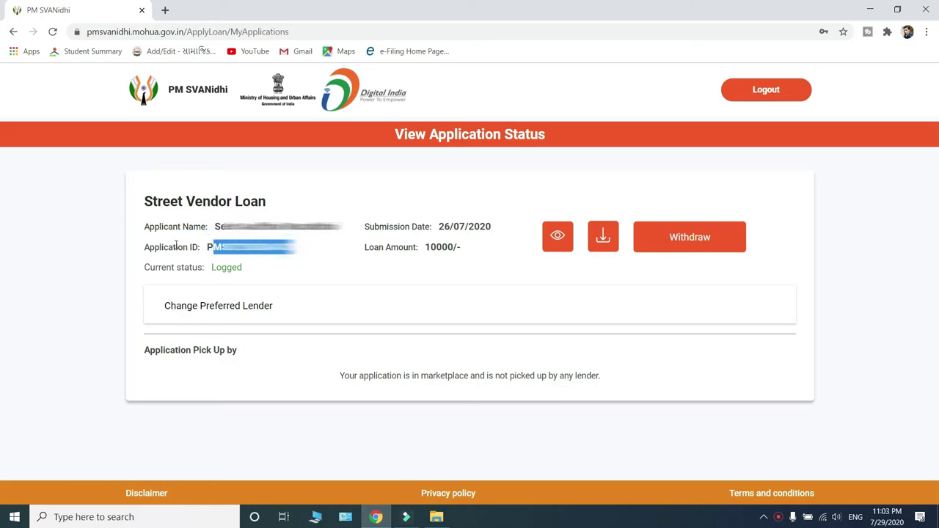
drag(145, 227, 360, 233)
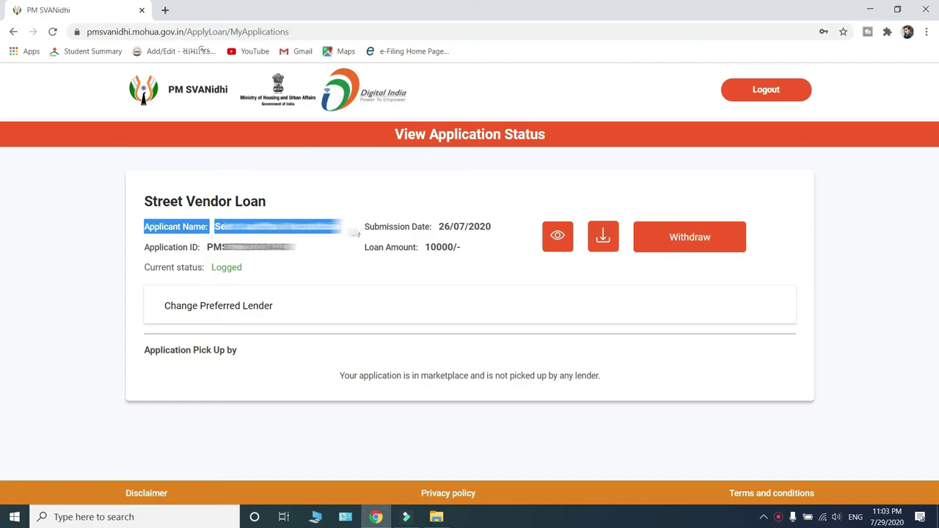
drag(145, 248, 301, 250)
click(297, 249)
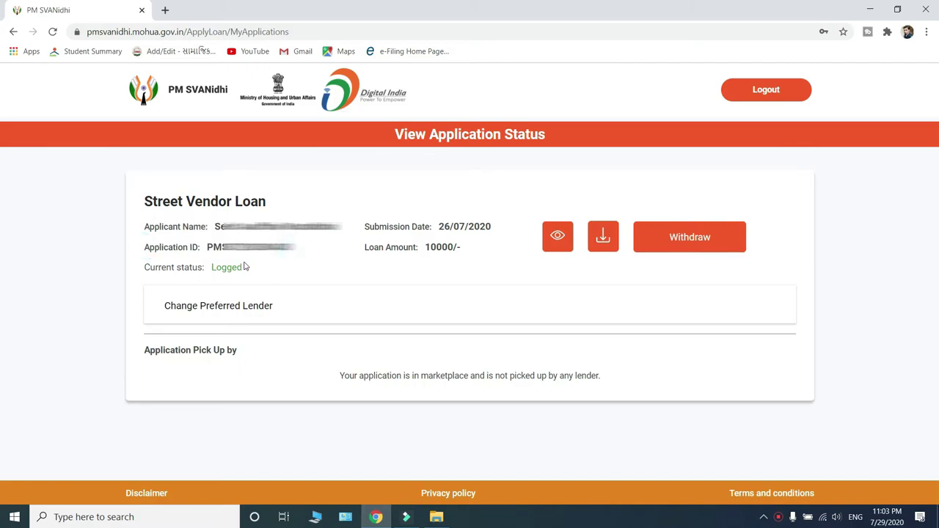
drag(450, 225, 446, 225)
click(382, 228)
double_click(389, 247)
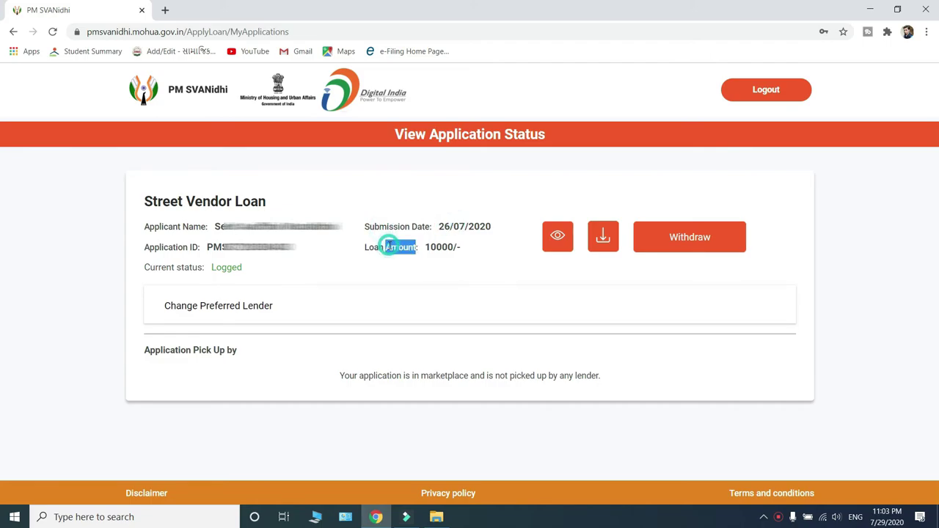
click(481, 276)
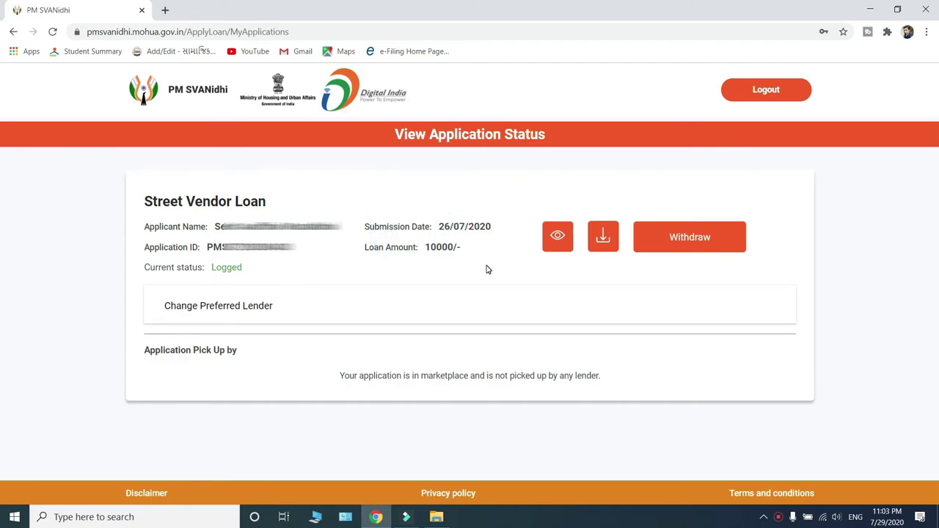
Preview the loan application, then download it as a ZIP and show it in Downloads.
click(559, 237)
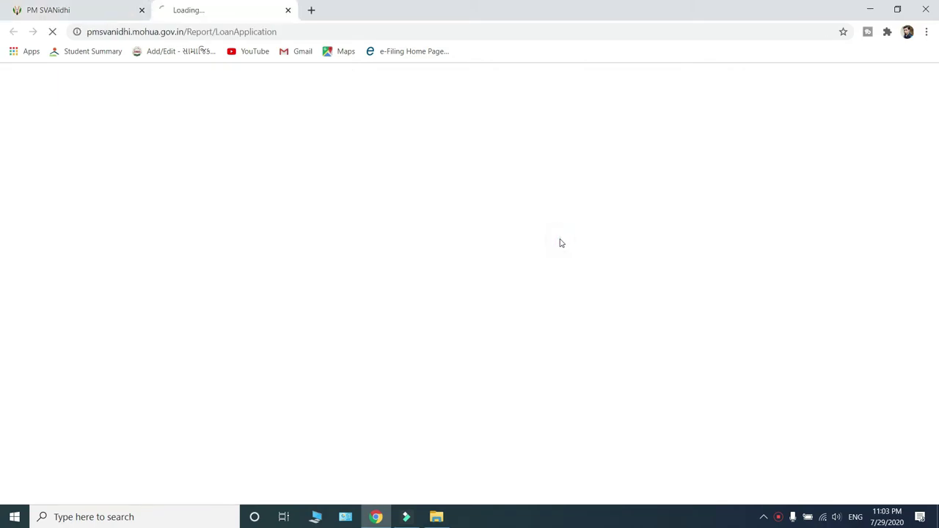
key(ctrl+w)
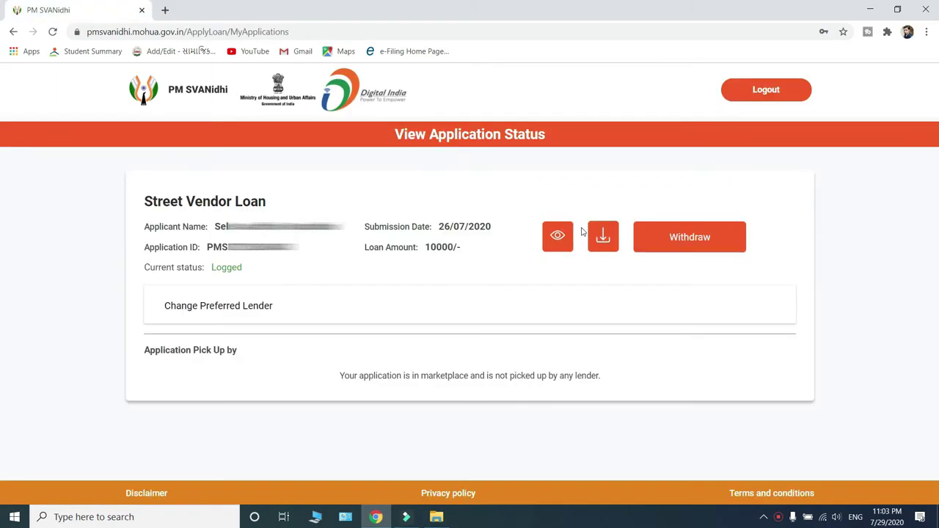
click(600, 238)
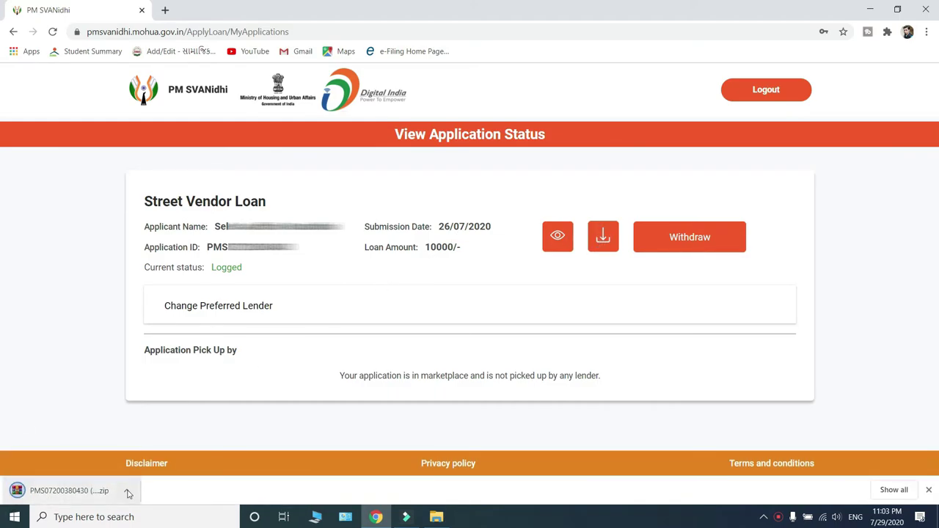
click(127, 490)
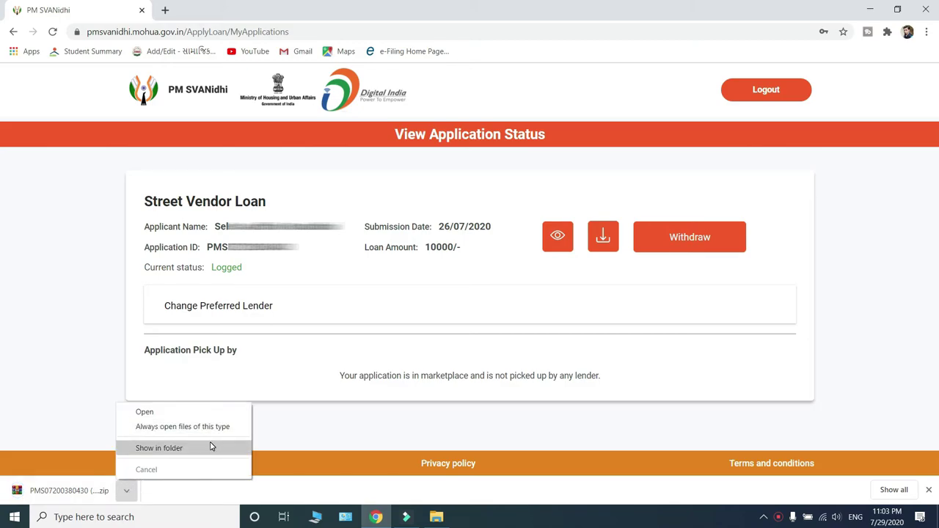
click(159, 448)
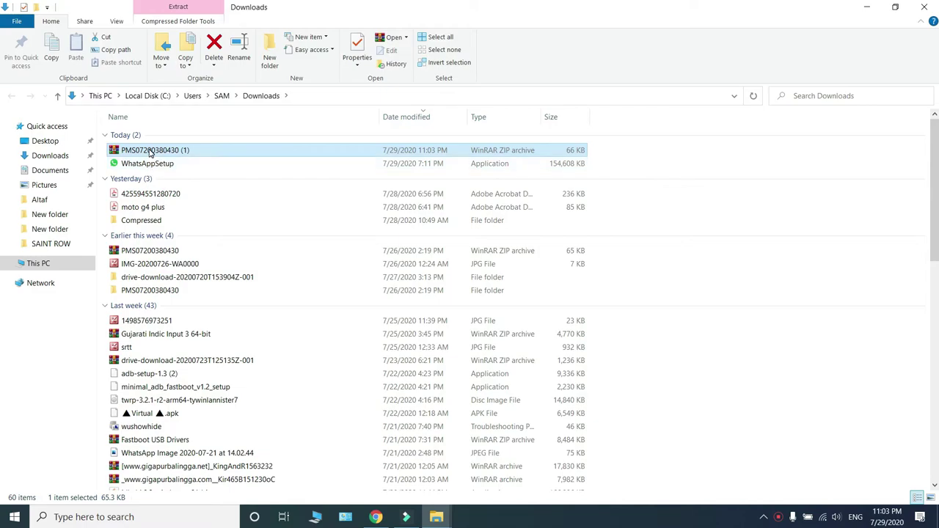
Extract the loan application ZIP to its own folder and open the LoanApplication PDF inside.
right_click(150, 151)
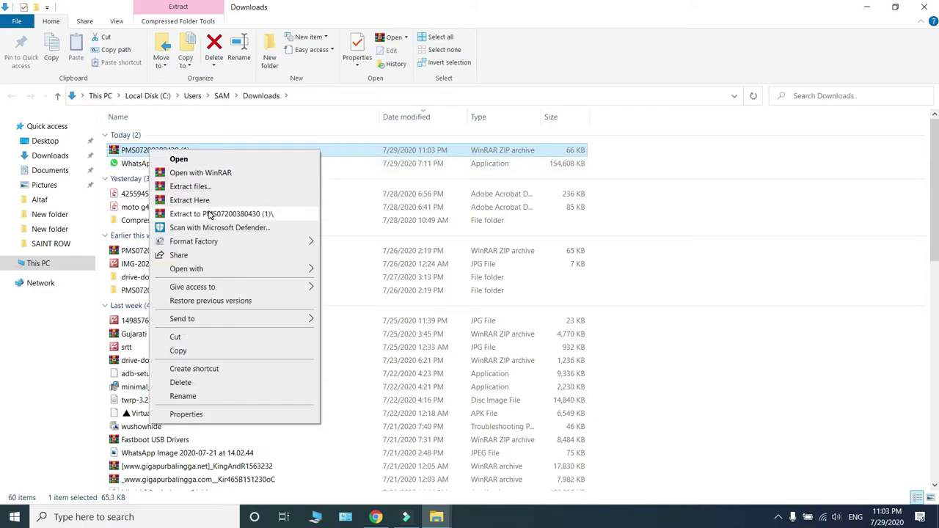
click(209, 214)
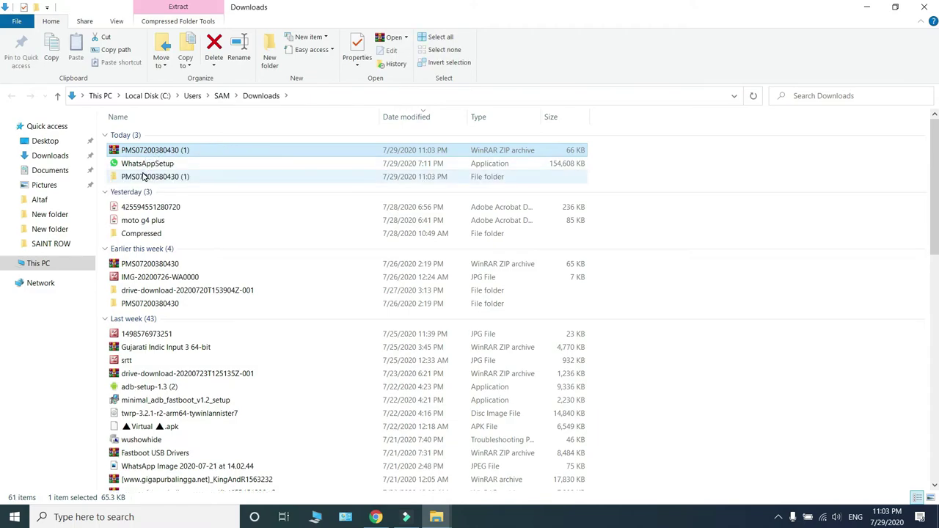
double_click(145, 176)
double_click(146, 150)
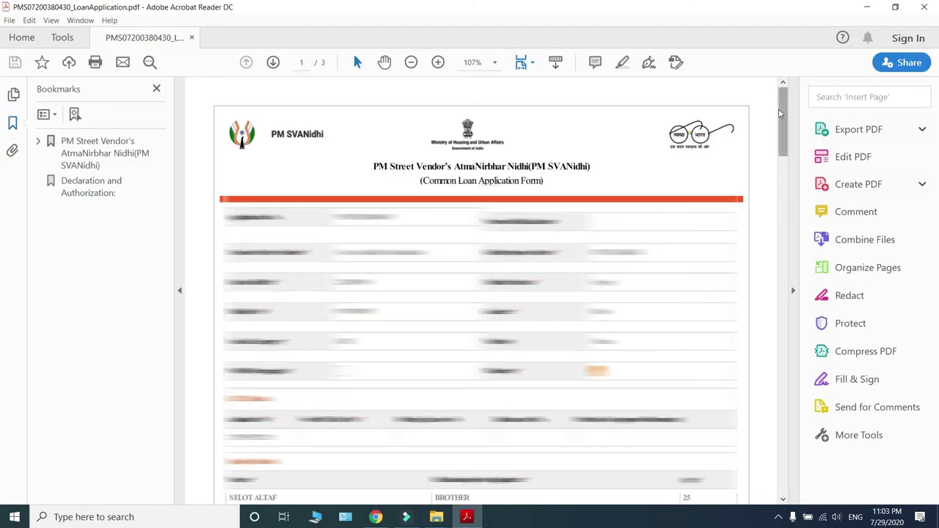
Hide bookmarks, scroll the PDF, preview print through page 3, cancel, and close Acrobat.
click(157, 89)
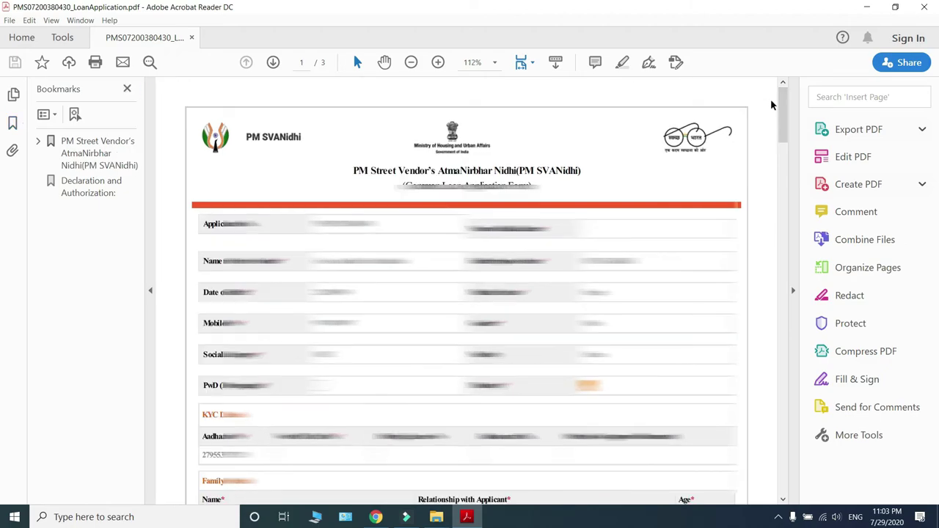
drag(790, 100, 780, 231)
click(10, 20)
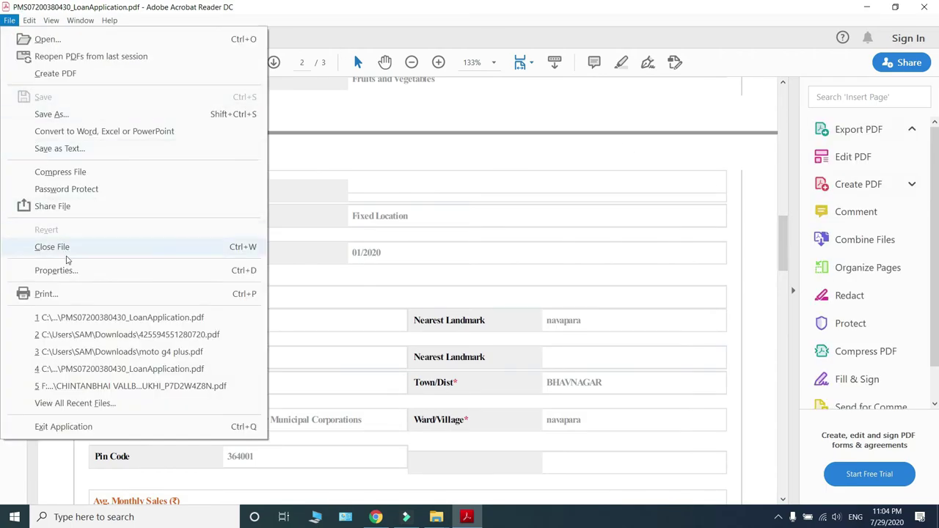
click(74, 290)
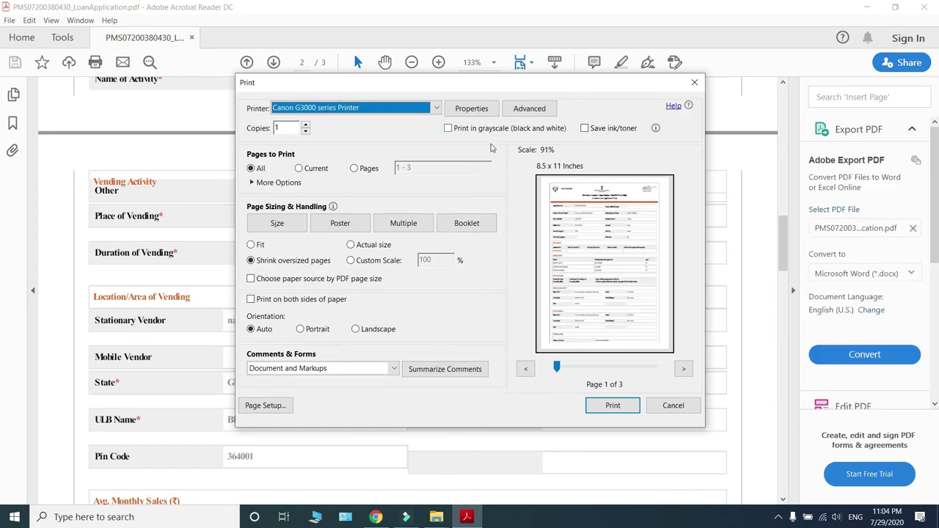
click(685, 370)
click(684, 371)
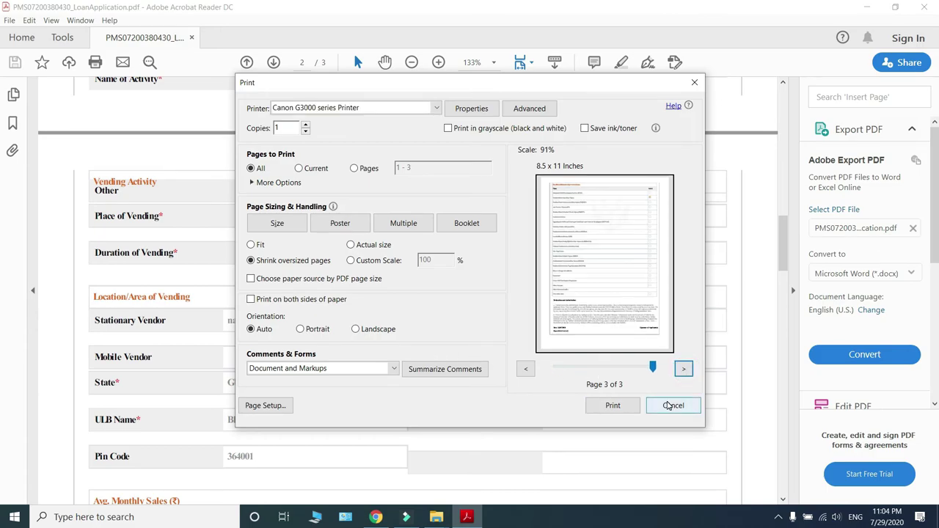
click(669, 405)
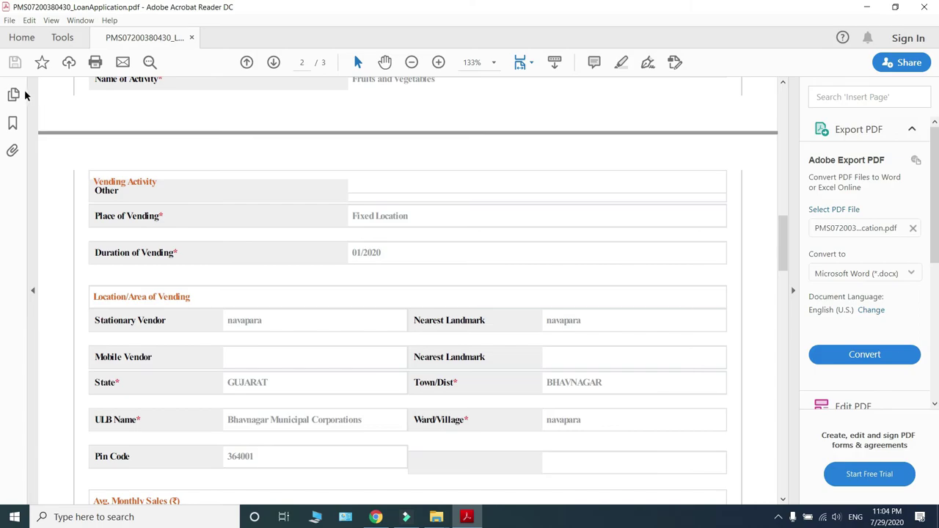
click(923, 6)
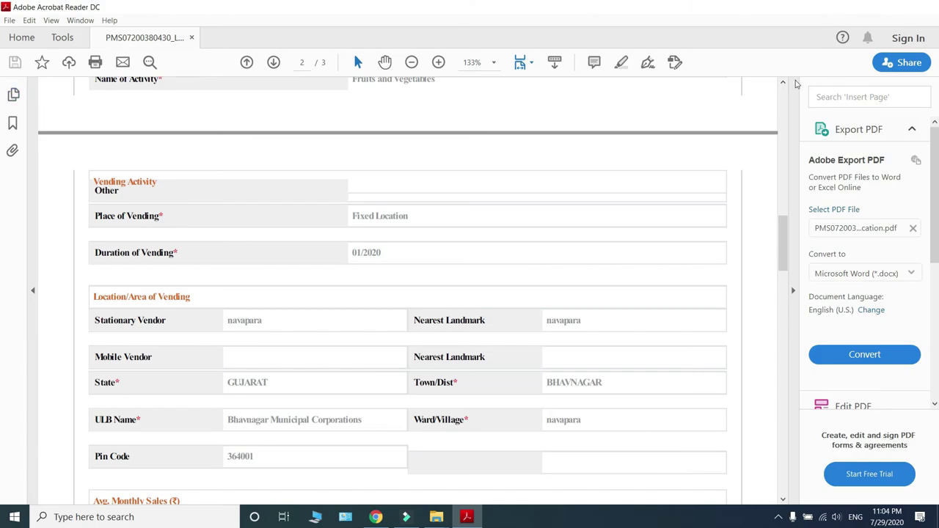
Close the Downloads window and pick HDFC Bank with branch HDFC0000137 : Bhavnagar - Gujarat.
click(924, 7)
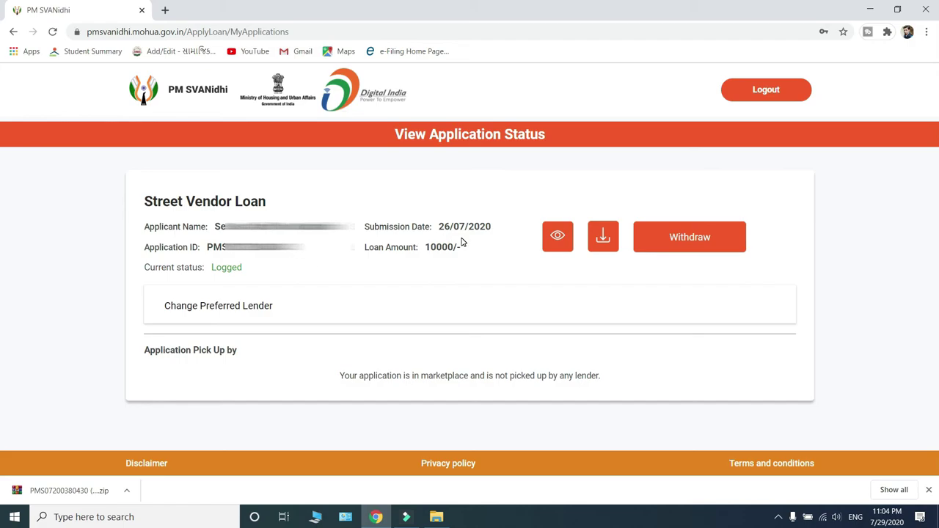
click(242, 307)
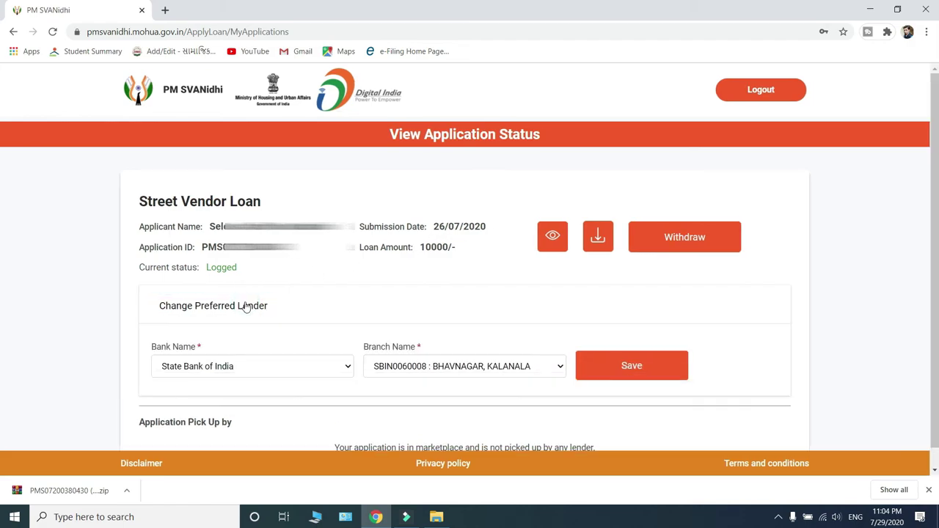
click(244, 369)
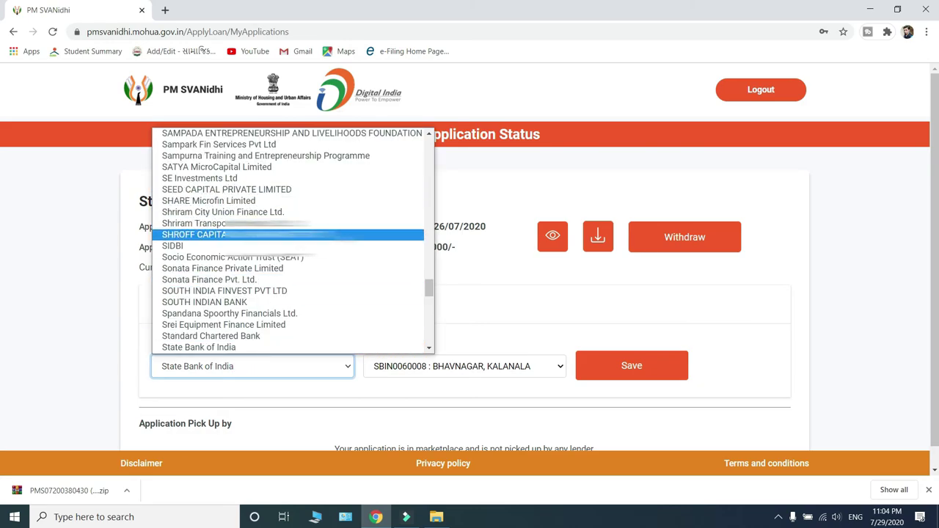
key(h)
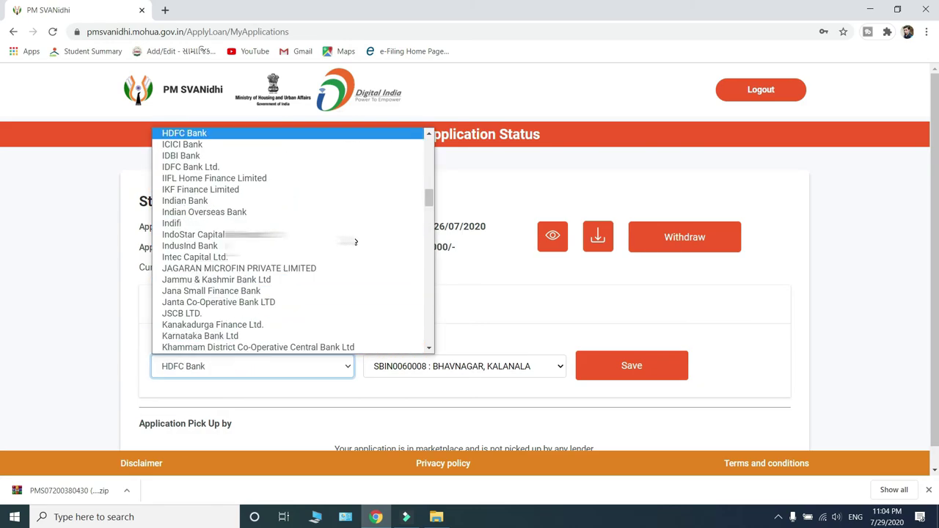
key(Return)
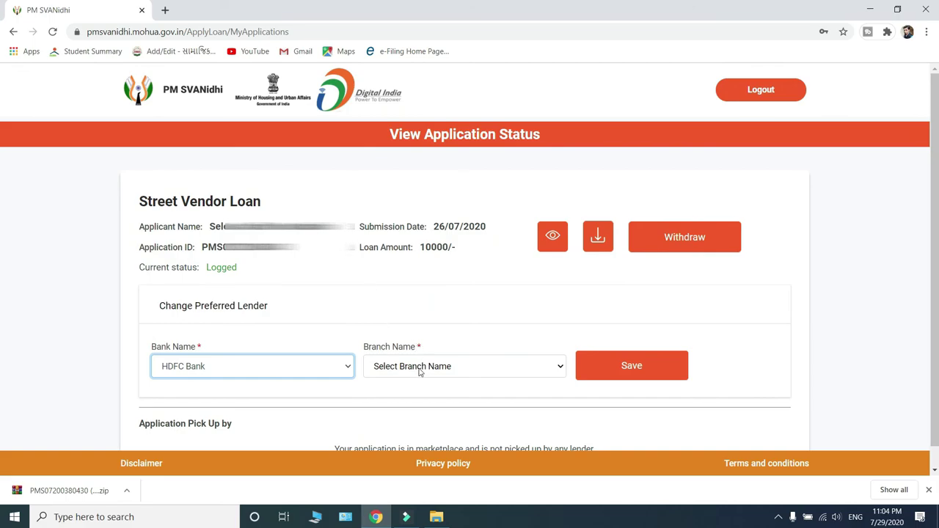
click(419, 373)
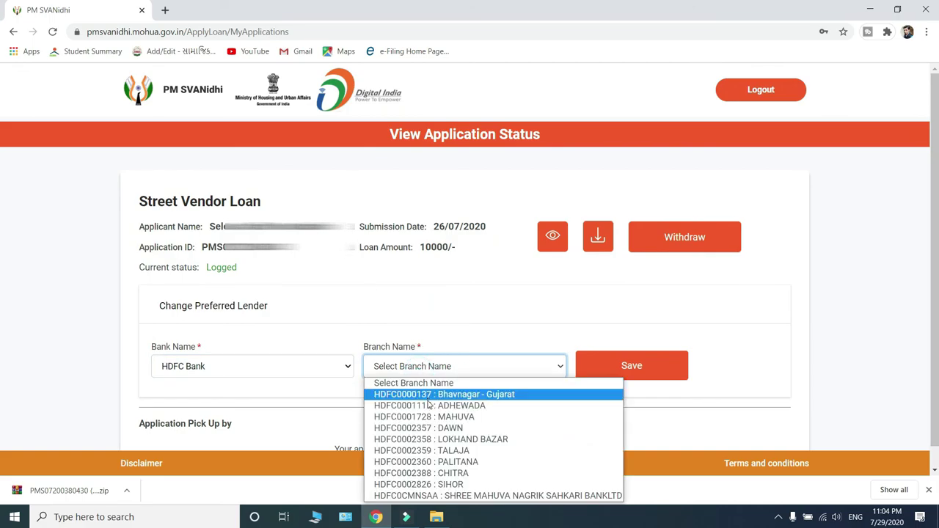
click(509, 394)
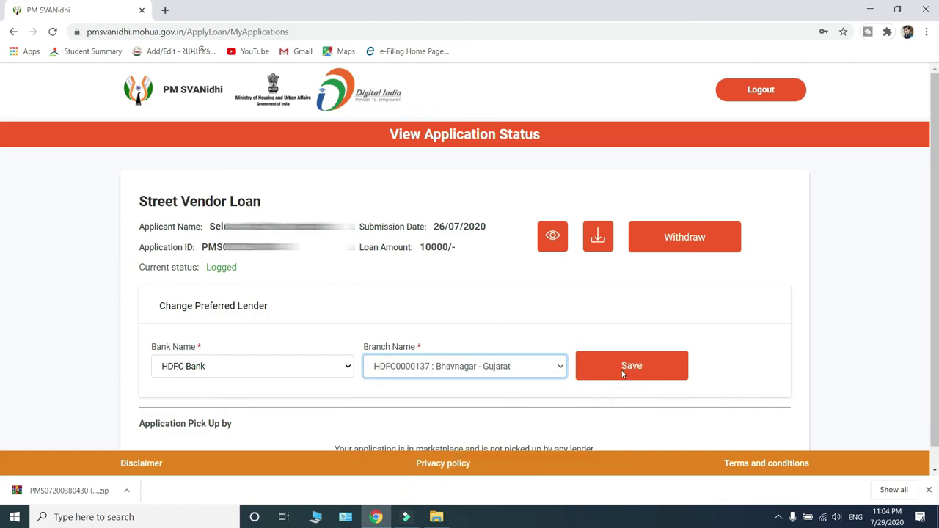